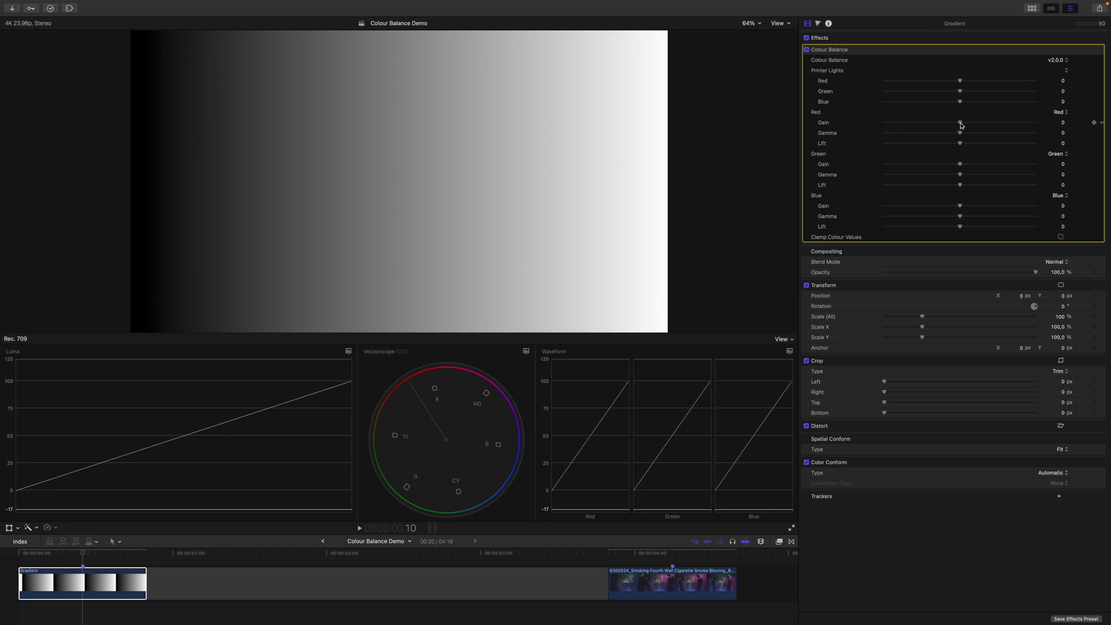
Test Red Gain at 100 and -100 and reset it, lower Red Gamma, then drop Red Lift to -100
{"action": "left_click_drag", "start_coordinate": [960, 122], "coordinate": [1035, 123]}
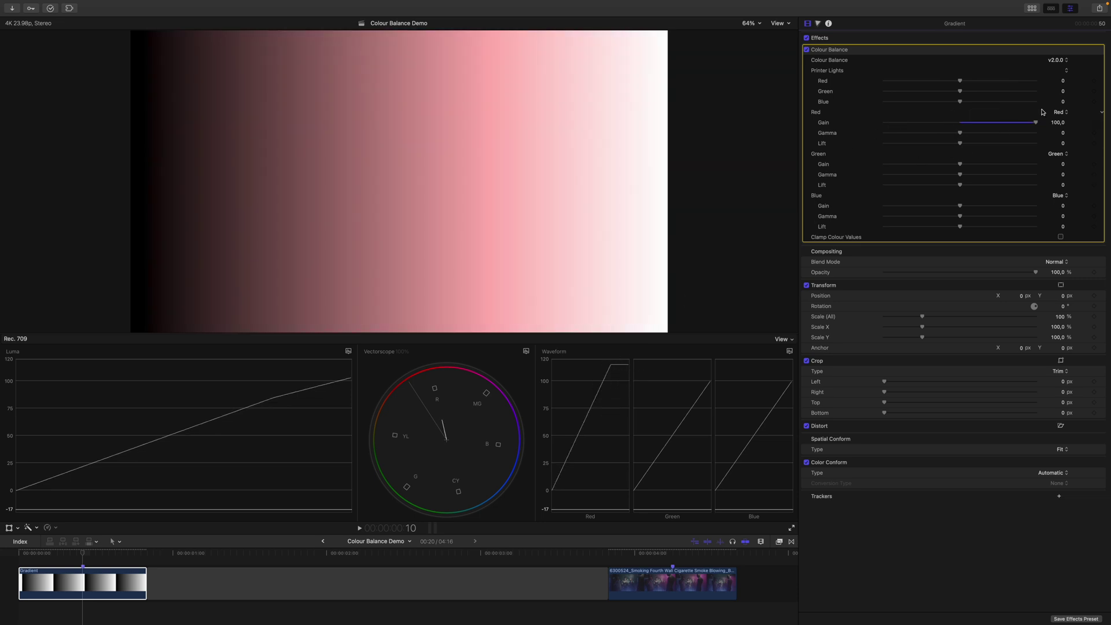
{"action": "left_click_drag", "start_coordinate": [1035, 123], "coordinate": [868, 146]}
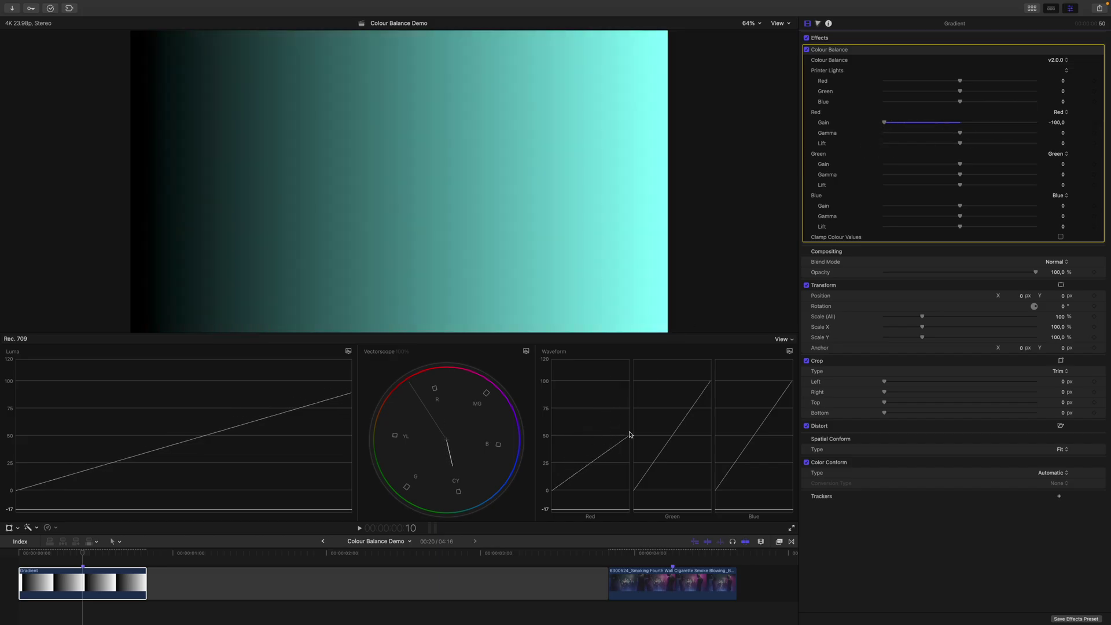
{"action": "left_click", "coordinate": [1101, 122]}
{"action": "left_click", "coordinate": [1073, 126]}
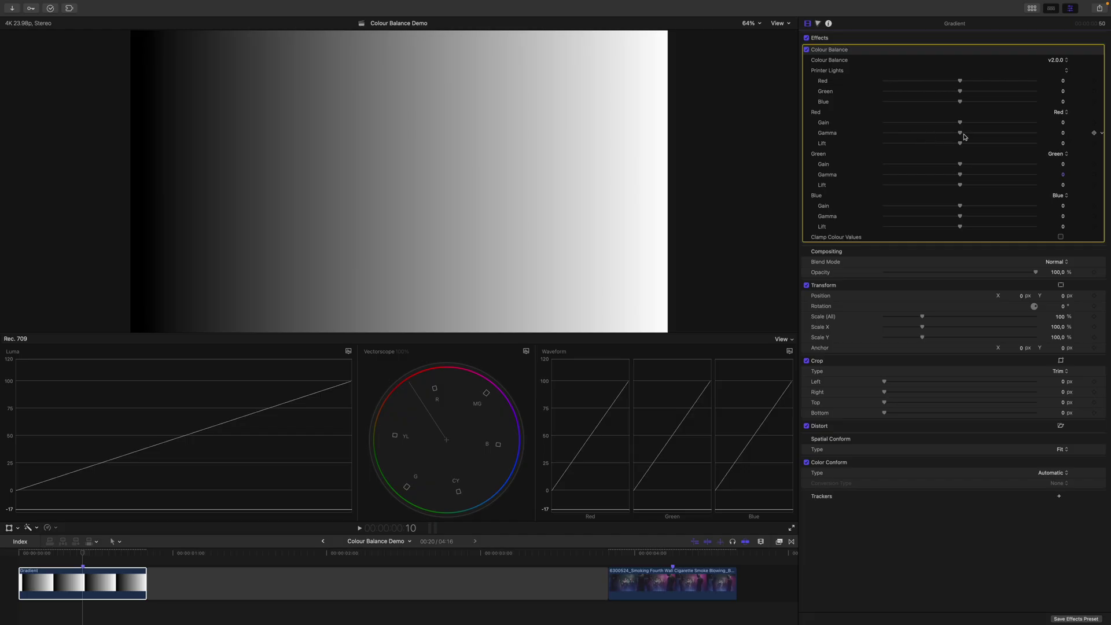
{"action": "left_click_drag", "start_coordinate": [960, 135], "coordinate": [1047, 141]}
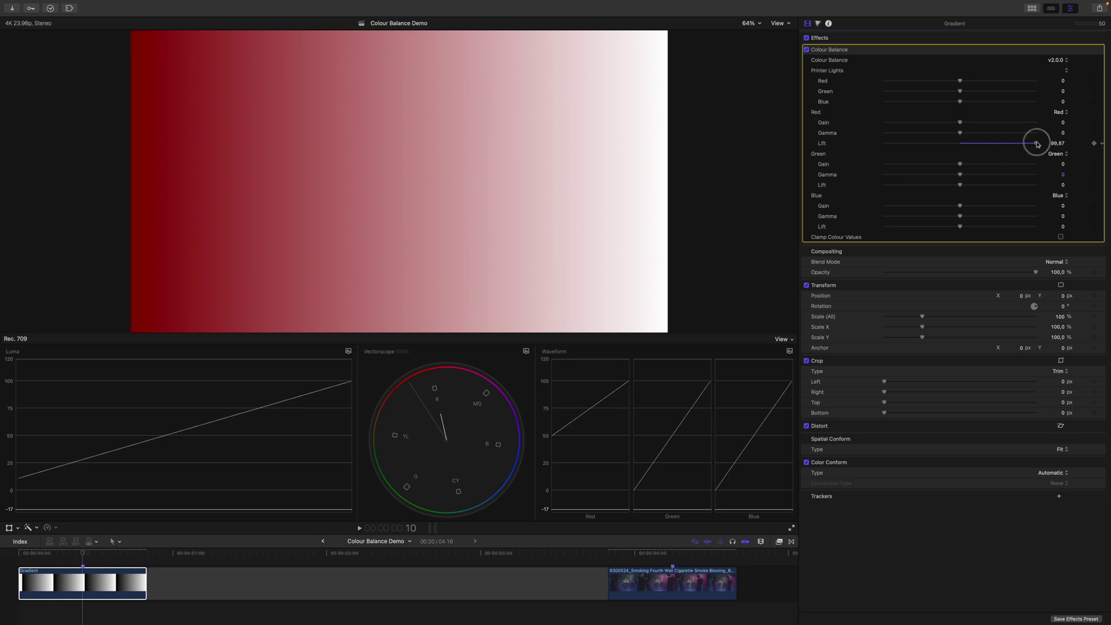
{"action": "left_click_drag", "start_coordinate": [1036, 144], "coordinate": [853, 147]}
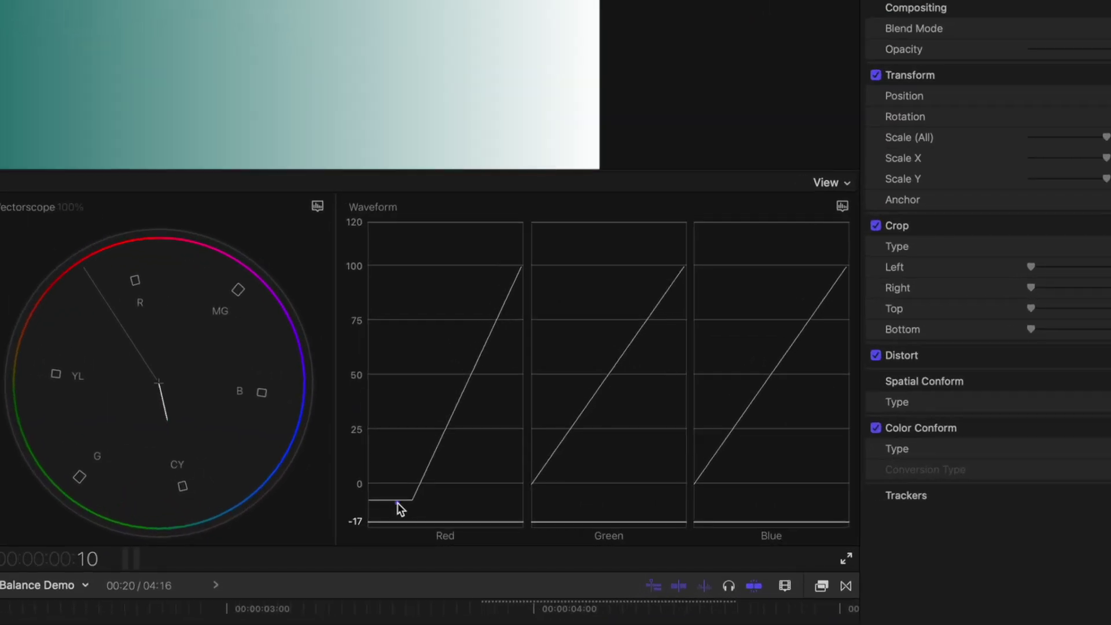
Adjust the timeline view and test Clamp Colour Values on and off
{"action": "left_click_drag", "start_coordinate": [315, 484], "coordinate": [464, 487]}
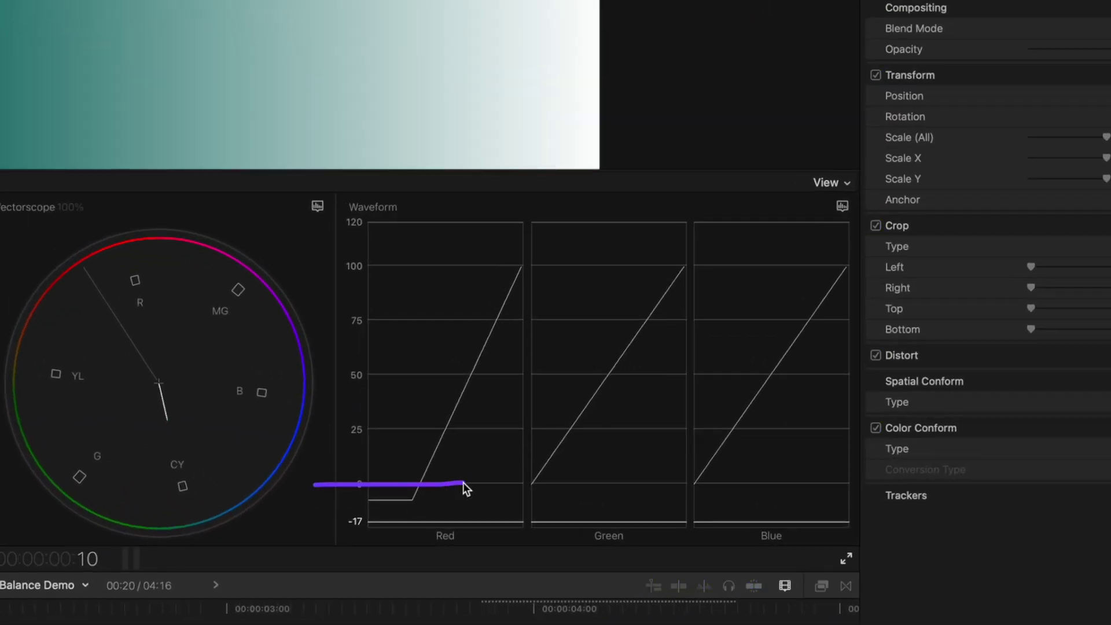
{"action": "left_click", "coordinate": [404, 503]}
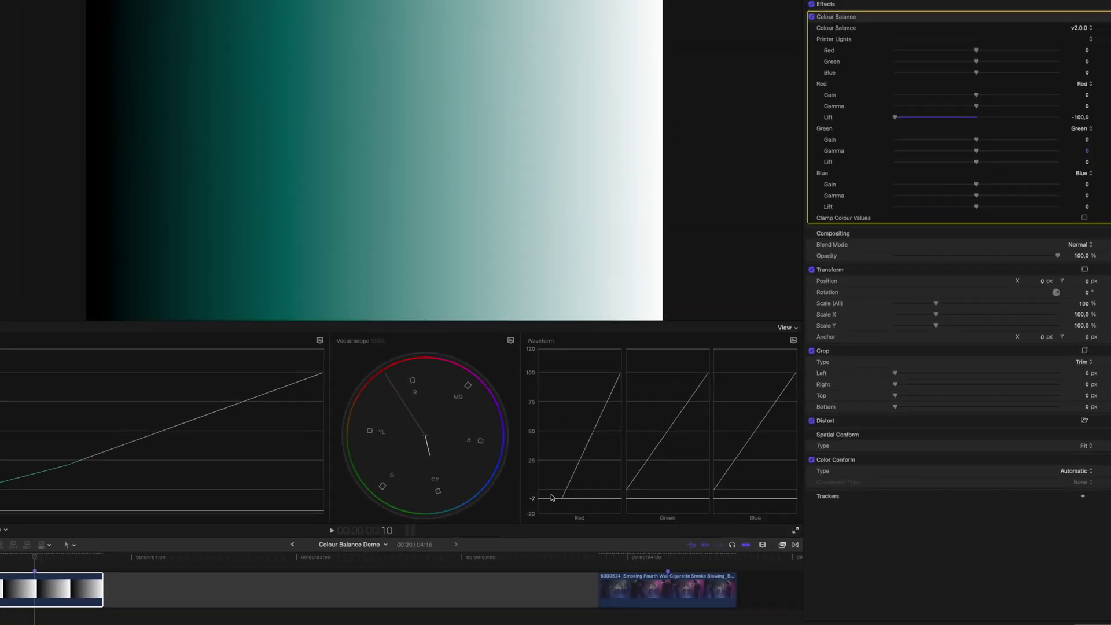
{"action": "left_click", "coordinate": [414, 505]}
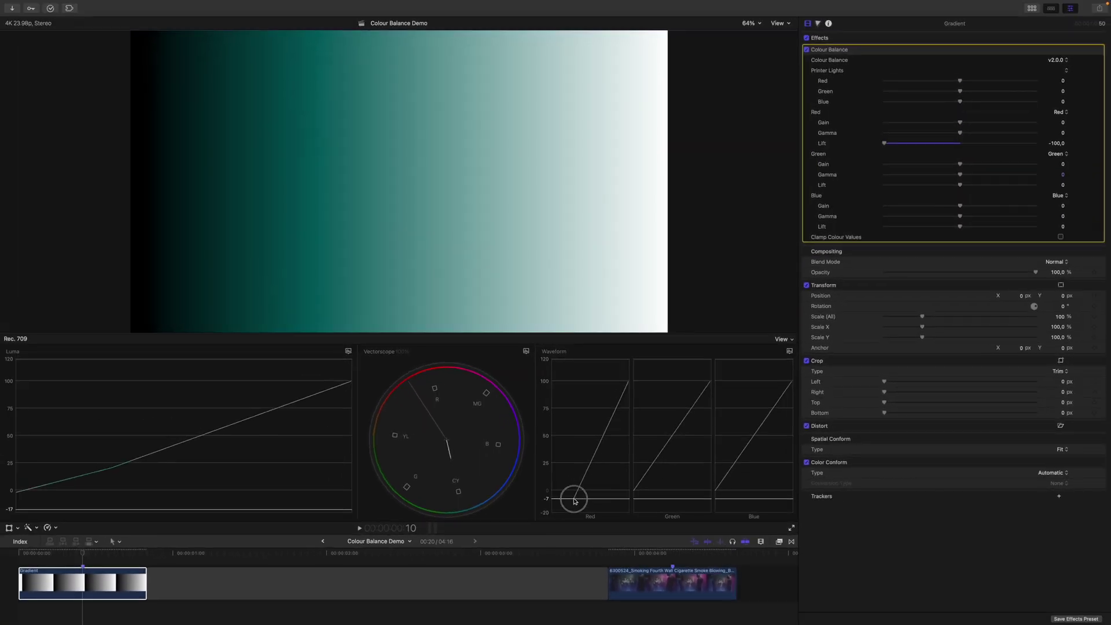
{"action": "left_click", "coordinate": [1060, 237]}
{"action": "left_click", "coordinate": [1060, 237]}
Raise Red Gain toward 80,73 and enable Clamp Colour Values so highlights stop at 100
{"action": "left_click_drag", "start_coordinate": [961, 124], "coordinate": [1010, 122]}
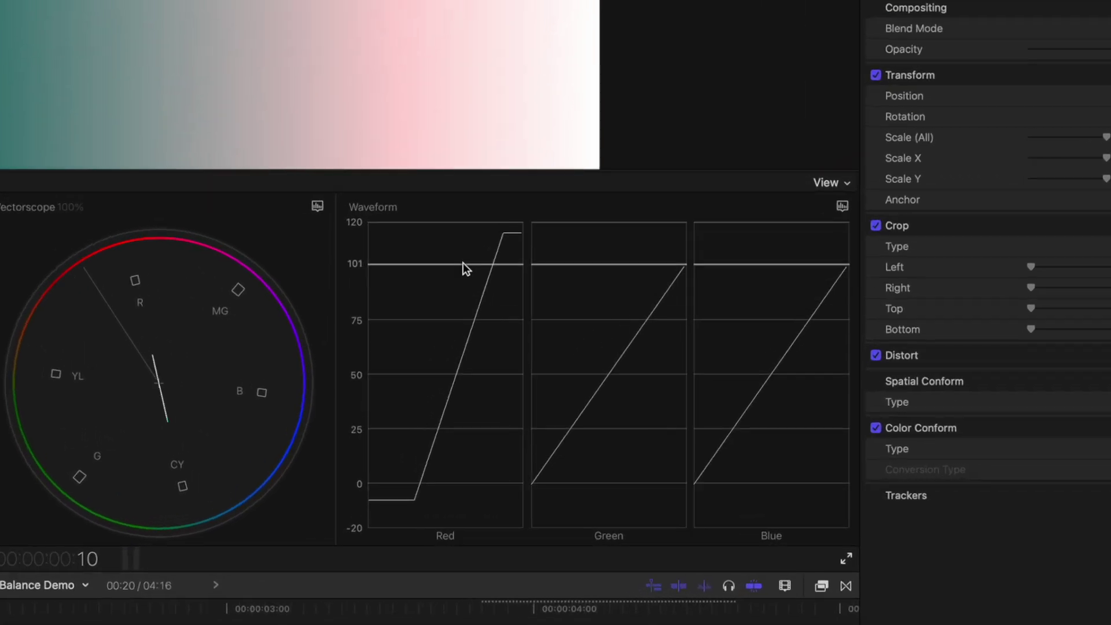
{"action": "left_click_drag", "start_coordinate": [463, 263], "coordinate": [752, 292]}
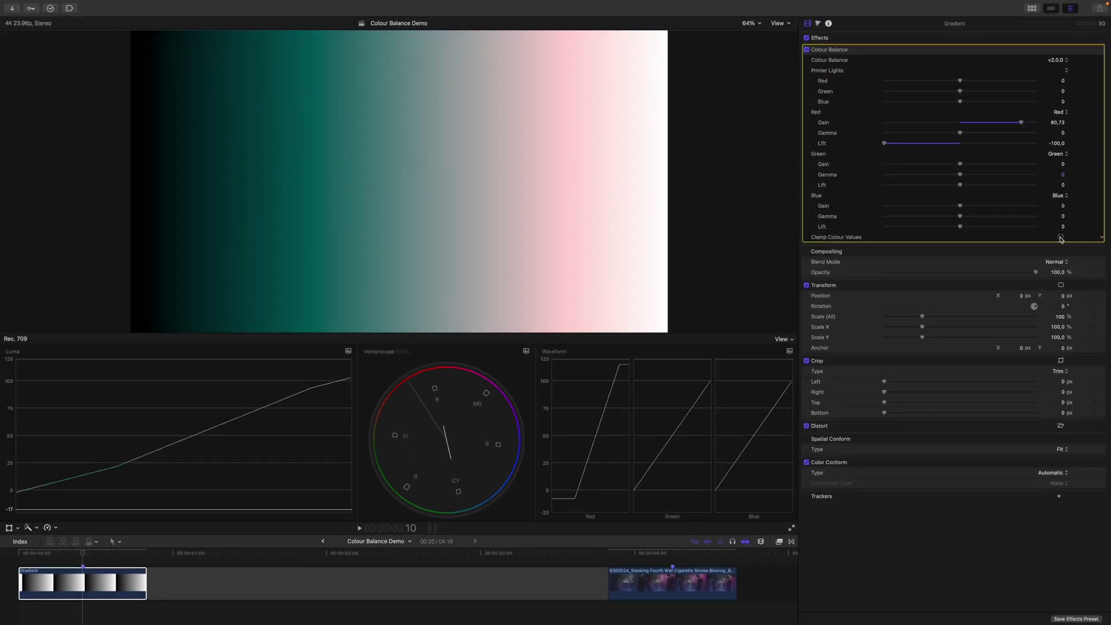
{"action": "left_click", "coordinate": [1060, 237]}
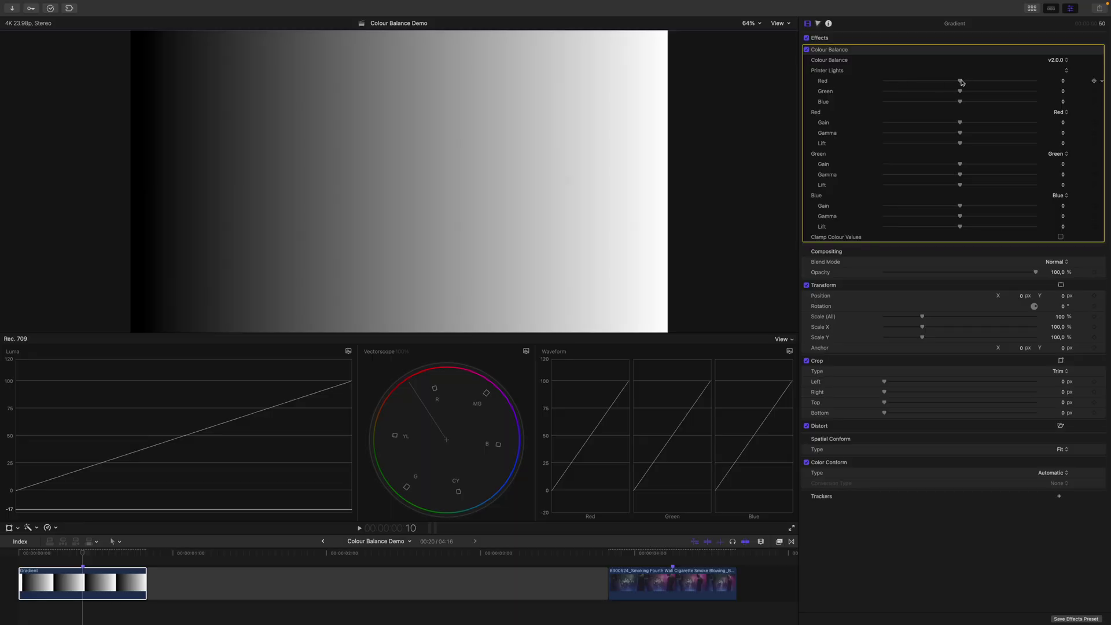
Test Printer Lights Red at 100 and -100, then reset it to 0
{"action": "left_click_drag", "start_coordinate": [960, 83], "coordinate": [1075, 78]}
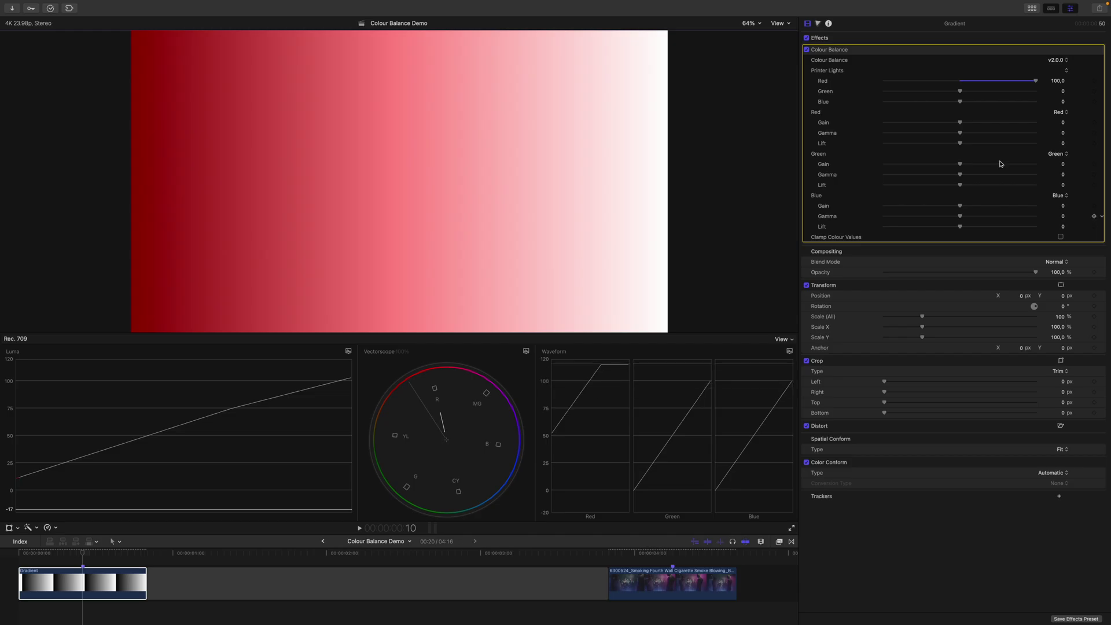
{"action": "left_click_drag", "start_coordinate": [1037, 83], "coordinate": [868, 89]}
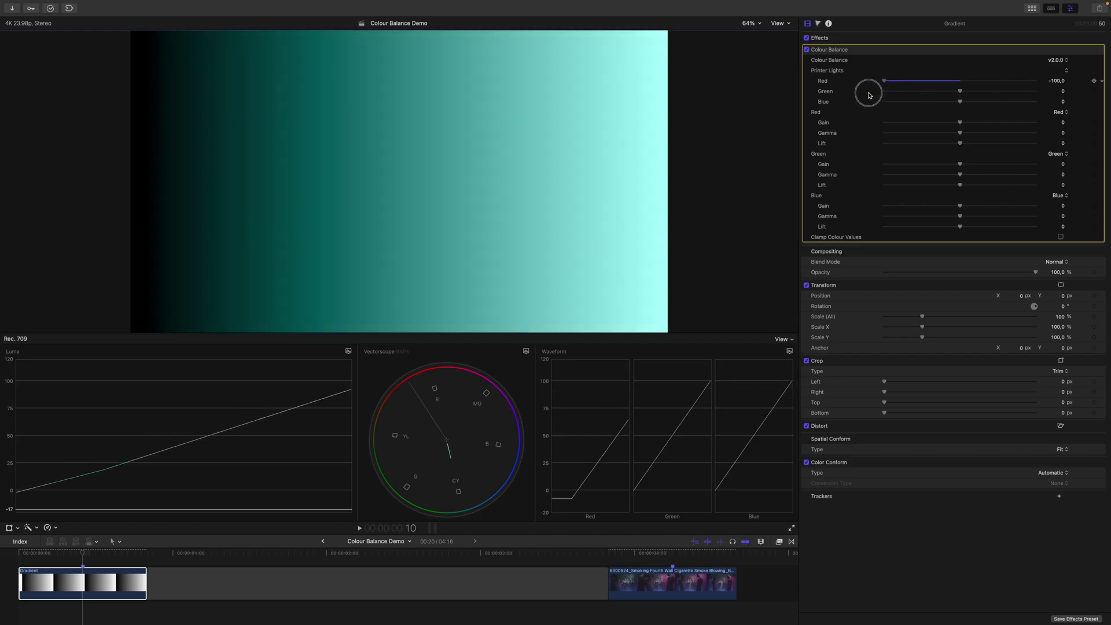
{"action": "left_click", "coordinate": [1103, 81]}
{"action": "left_click", "coordinate": [1041, 101]}
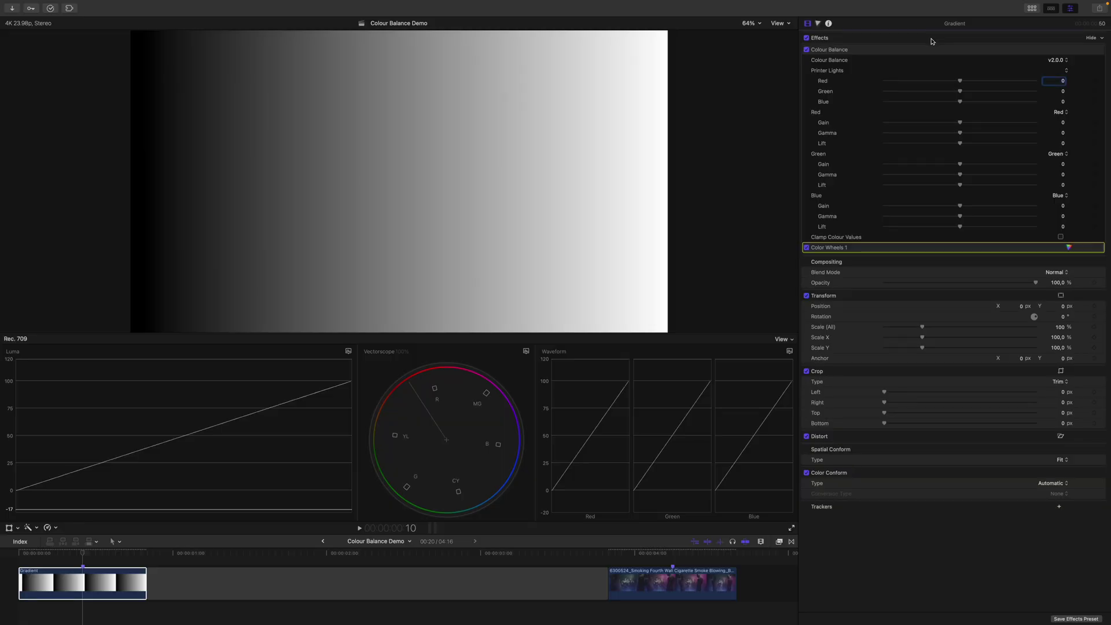
Show Color Wheels 1, test-tint the Global wheel, reset it to neutral and reveal its values
{"action": "left_click", "coordinate": [1071, 247]}
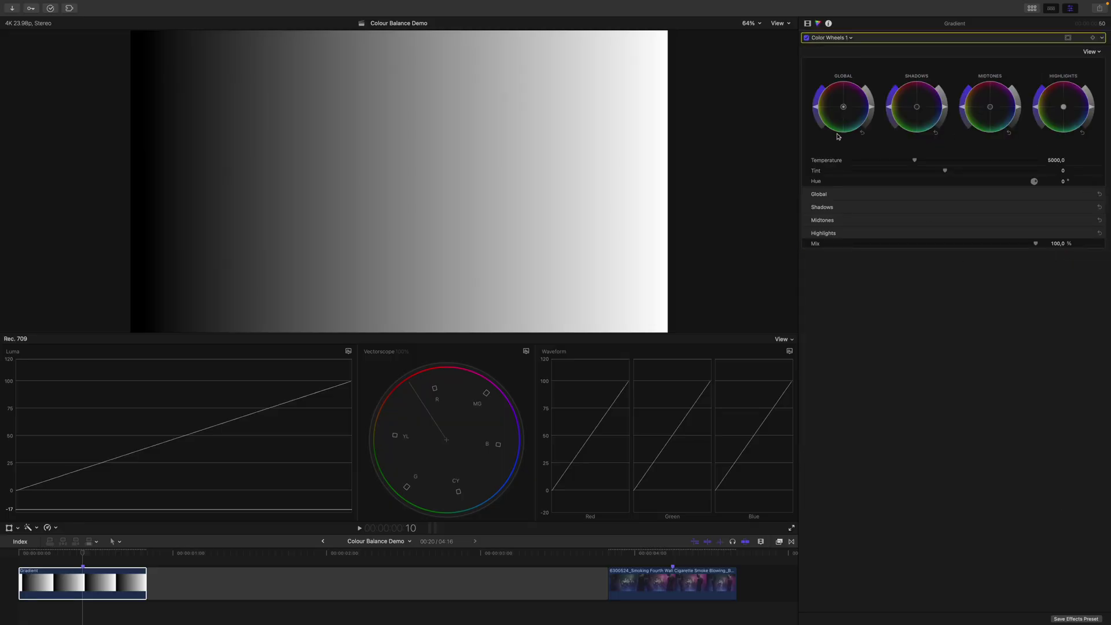
{"action": "mouse_move", "coordinate": [844, 109]}
{"action": "left_mouse_down"}
{"action": "mouse_move", "coordinate": [873, 137]}
{"action": "mouse_move", "coordinate": [829, 131]}
{"action": "mouse_move", "coordinate": [845, 110]}
{"action": "mouse_move", "coordinate": [824, 124]}
{"action": "mouse_move", "coordinate": [806, 102]}
{"action": "mouse_move", "coordinate": [838, 79]}
{"action": "mouse_move", "coordinate": [845, 87]}
{"action": "left_mouse_up"}
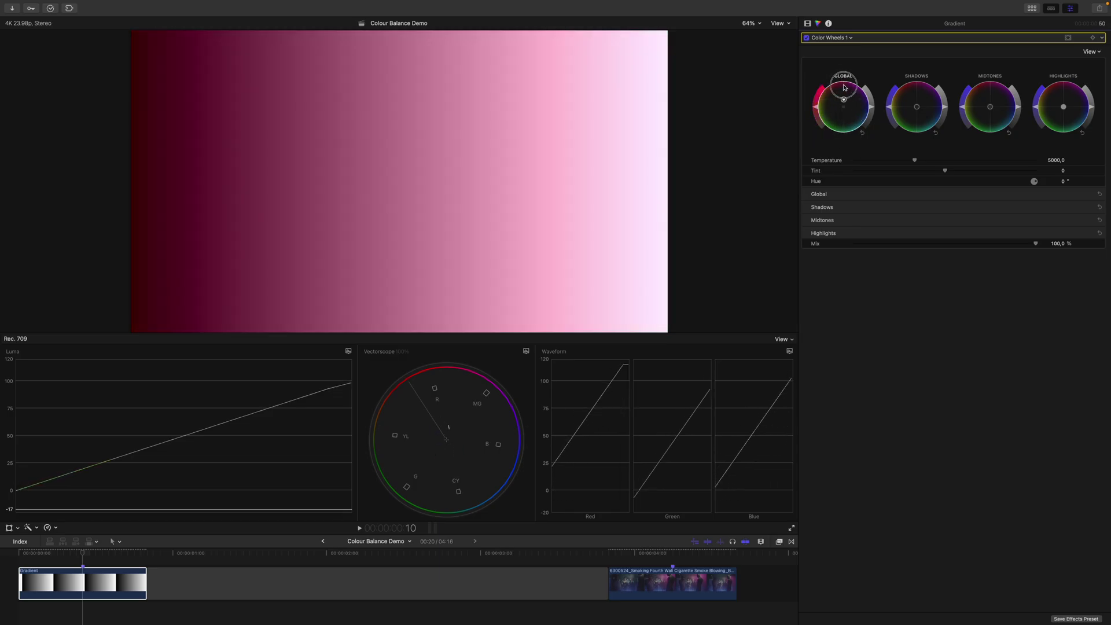
{"action": "left_click", "coordinate": [863, 133]}
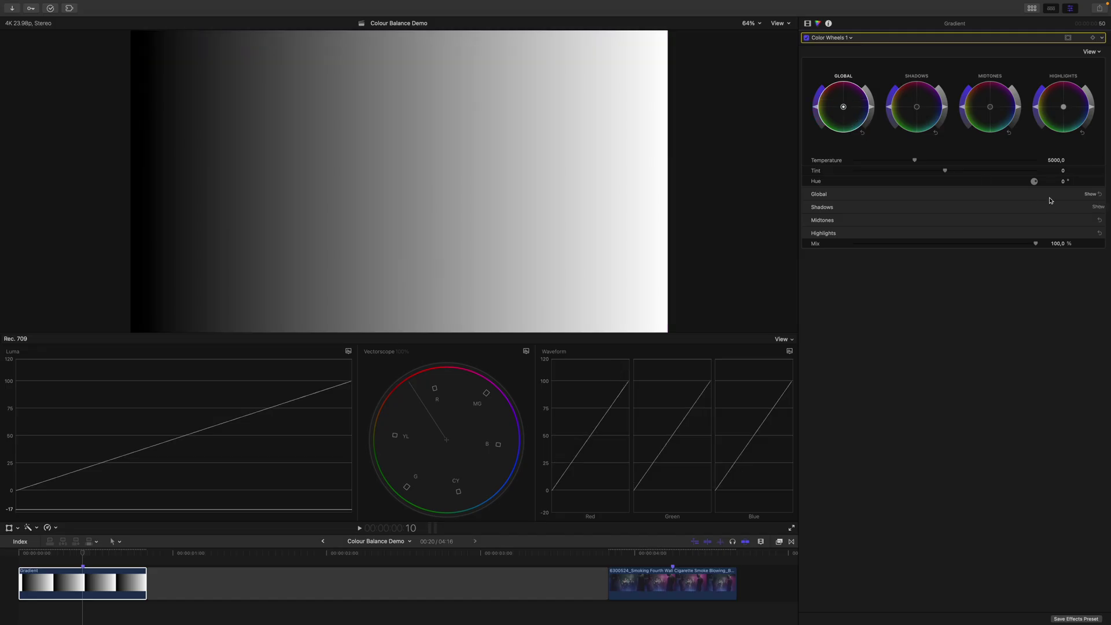
{"action": "left_click", "coordinate": [1090, 195]}
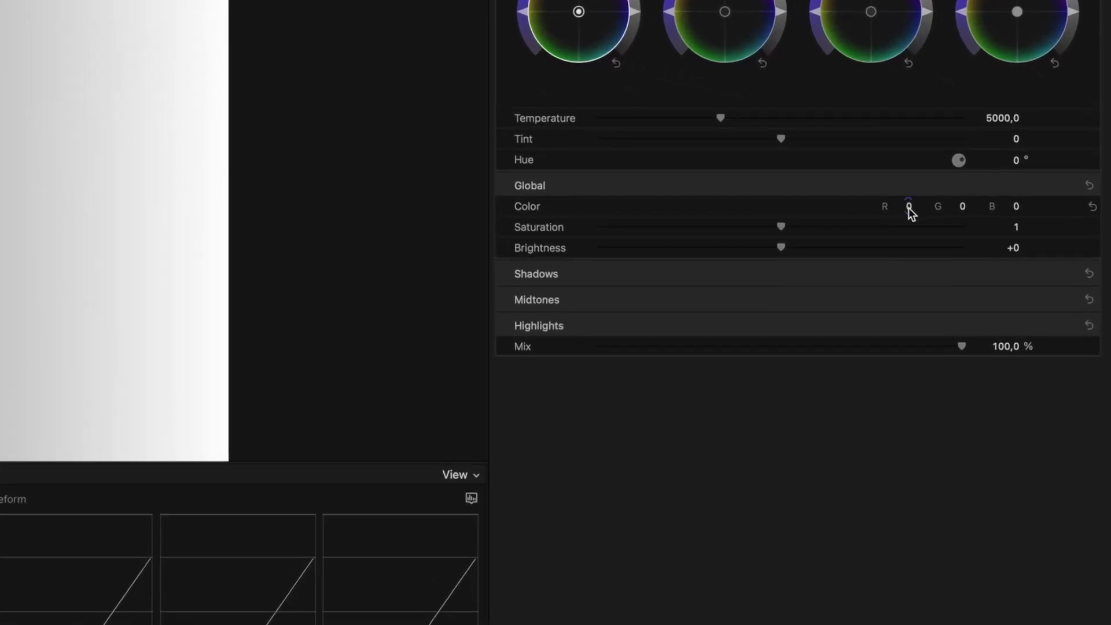
Set Color Wheels 1 Global Color R to 255, then return to the clip's full effects list
{"action": "left_click_drag", "start_coordinate": [909, 207], "coordinate": [911, 139]}
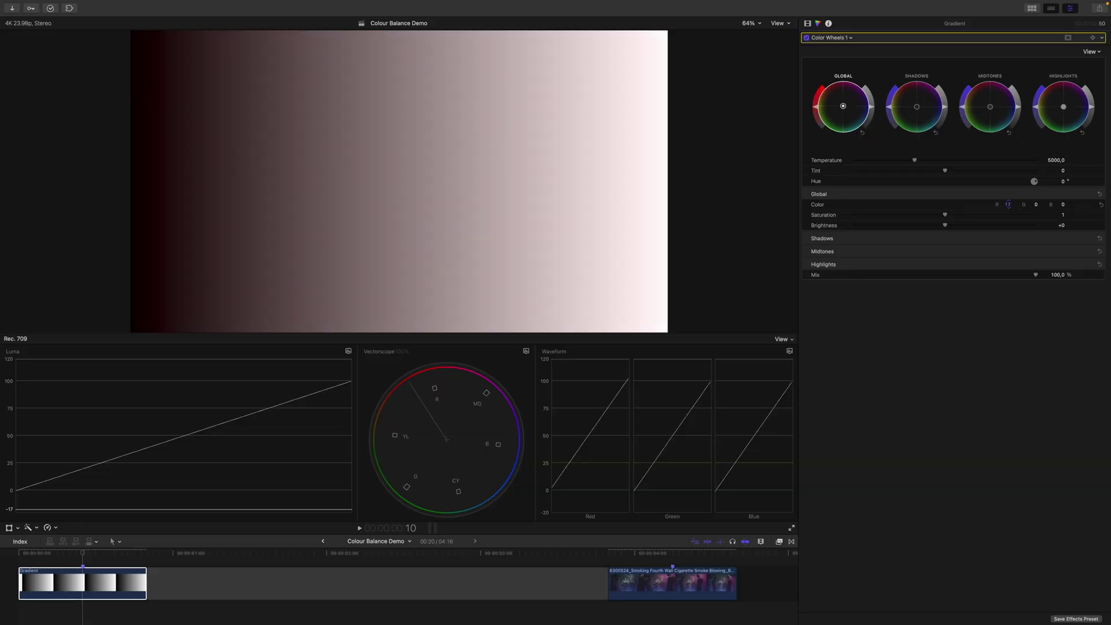
{"action": "left_click_drag", "start_coordinate": [1007, 204], "coordinate": [1041, 205]}
{"action": "left_click", "coordinate": [683, 547]}
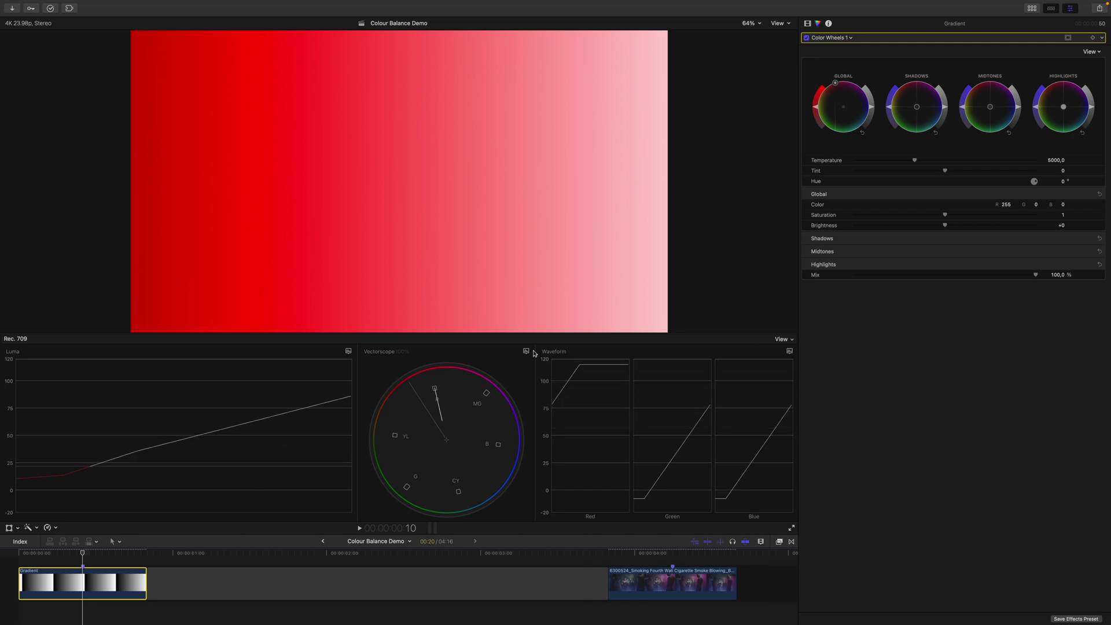
{"action": "left_click", "coordinate": [807, 23]}
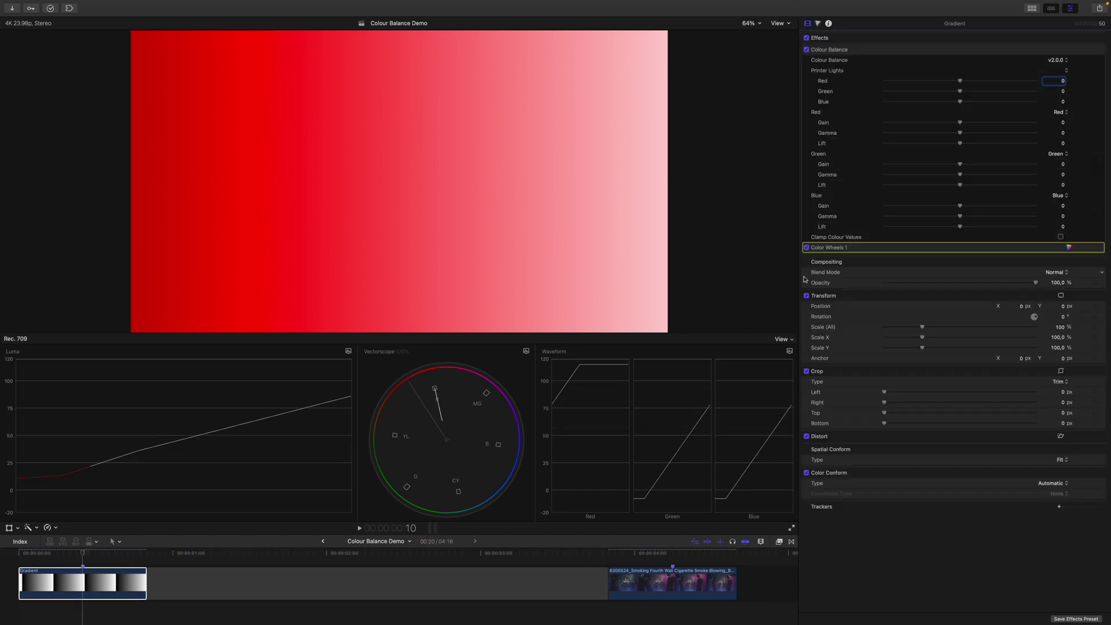
Disable Color Wheels 1 and drag Colour Balance Printer Lights Red down to -100
{"action": "left_click", "coordinate": [807, 247]}
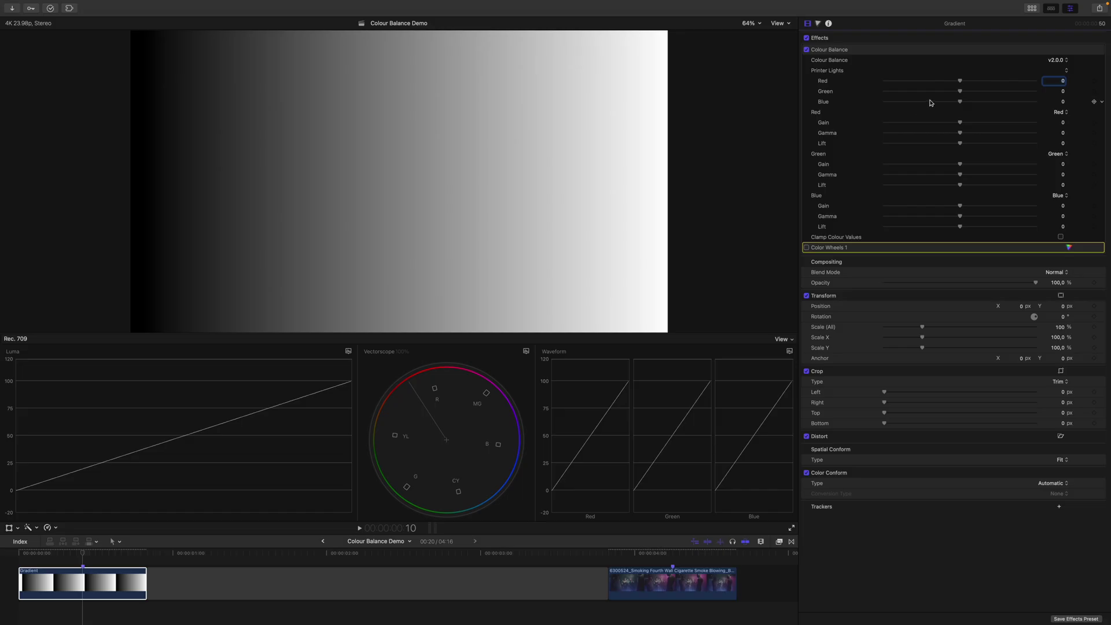
{"action": "left_click_drag", "start_coordinate": [961, 84], "coordinate": [855, 106]}
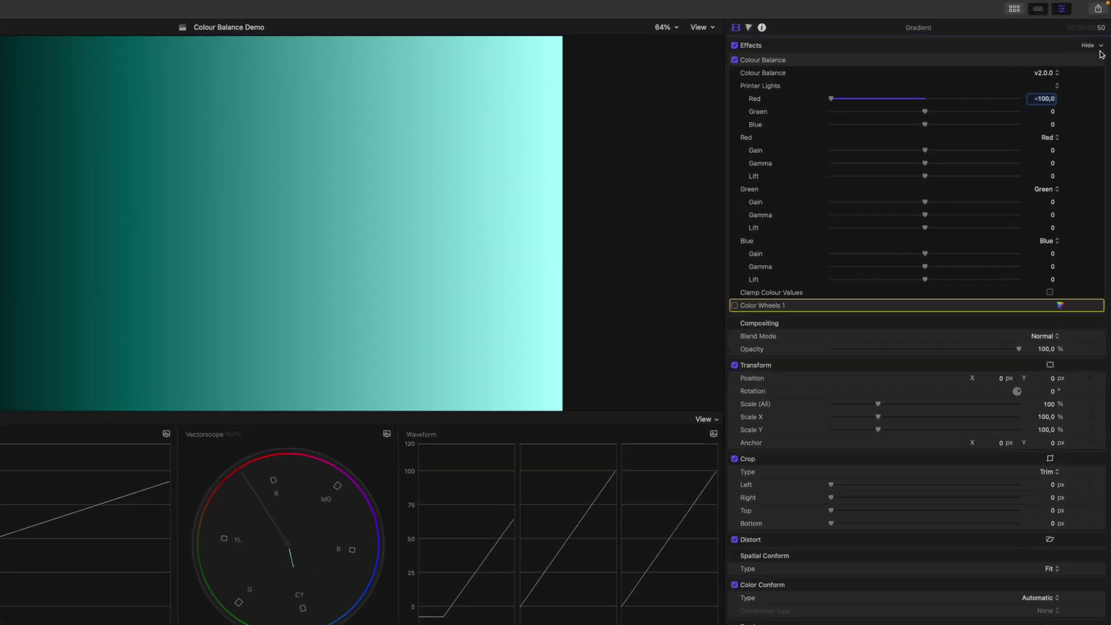
Reset the effect so the image returns grey, expand Highlights values and re-enable Color Wheels 1
{"action": "left_click", "coordinate": [1101, 54]}
{"action": "left_click", "coordinate": [1033, 204]}
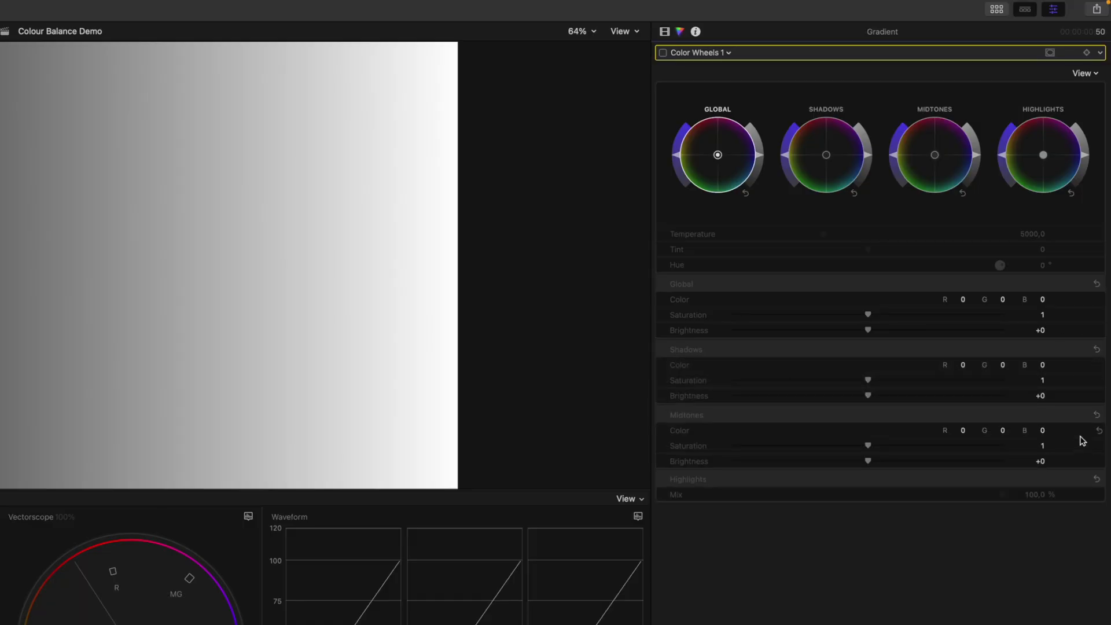
{"action": "left_click", "coordinate": [1080, 481]}
{"action": "left_click", "coordinate": [663, 53]}
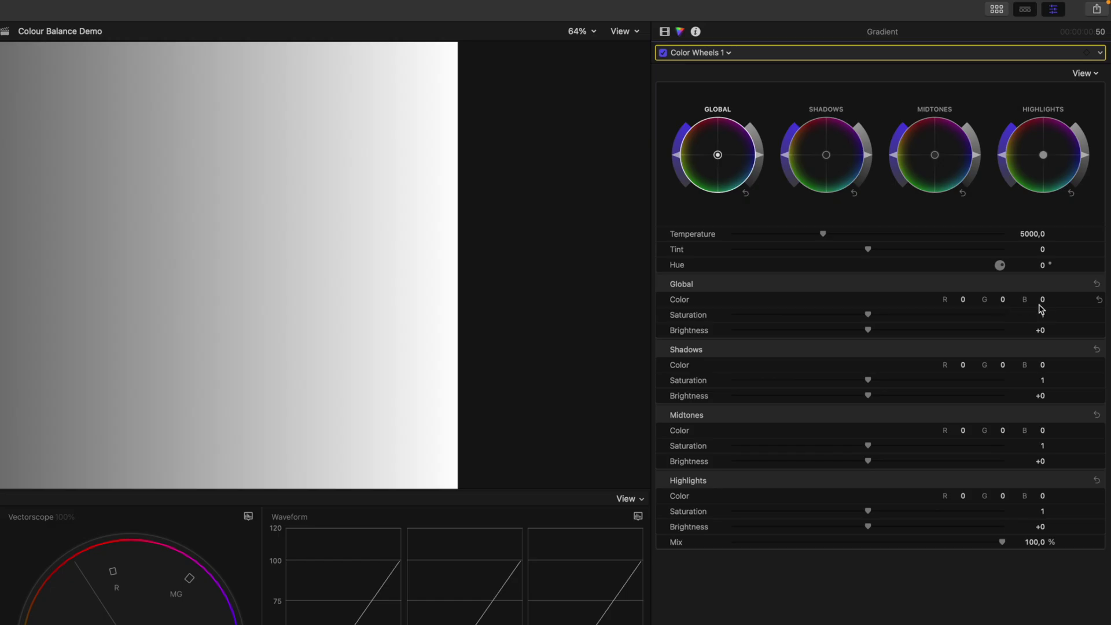
Annotate the Global, Shadows, Midtones and Highlights headings and Global RGB, then push Global colour green
{"action": "left_click_drag", "start_coordinate": [664, 292], "coordinate": [664, 297]}
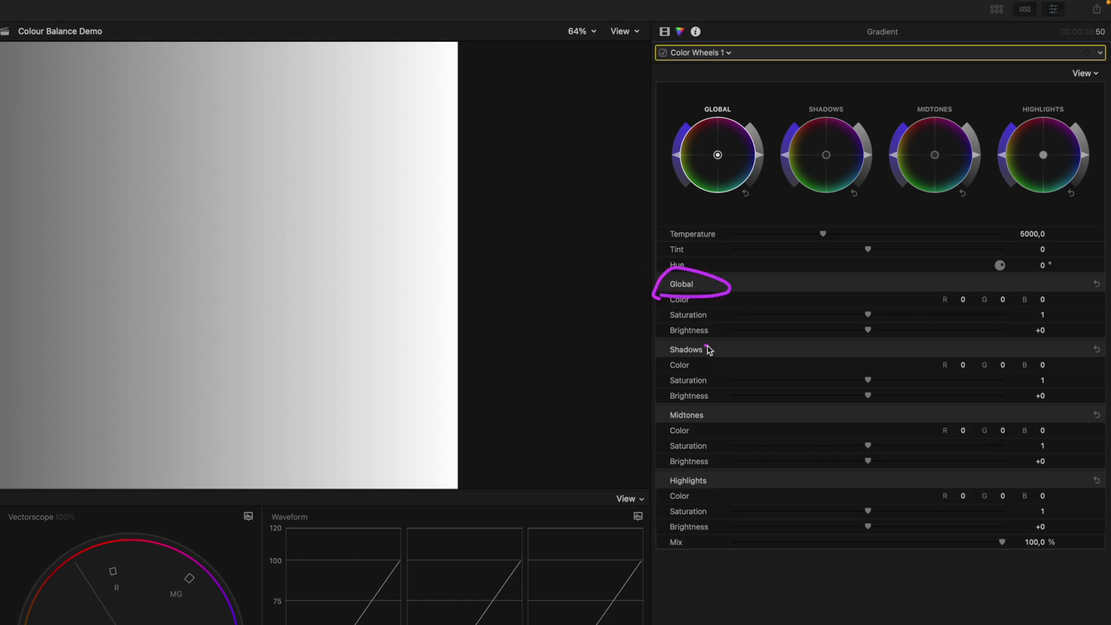
{"action": "mouse_move", "coordinate": [707, 348]}
{"action": "left_mouse_down"}
{"action": "mouse_move", "coordinate": [722, 357]}
{"action": "mouse_move", "coordinate": [716, 334]}
{"action": "left_mouse_up"}
{"action": "mouse_move", "coordinate": [708, 409]}
{"action": "left_mouse_down"}
{"action": "mouse_move", "coordinate": [668, 418]}
{"action": "mouse_move", "coordinate": [713, 415]}
{"action": "left_mouse_up"}
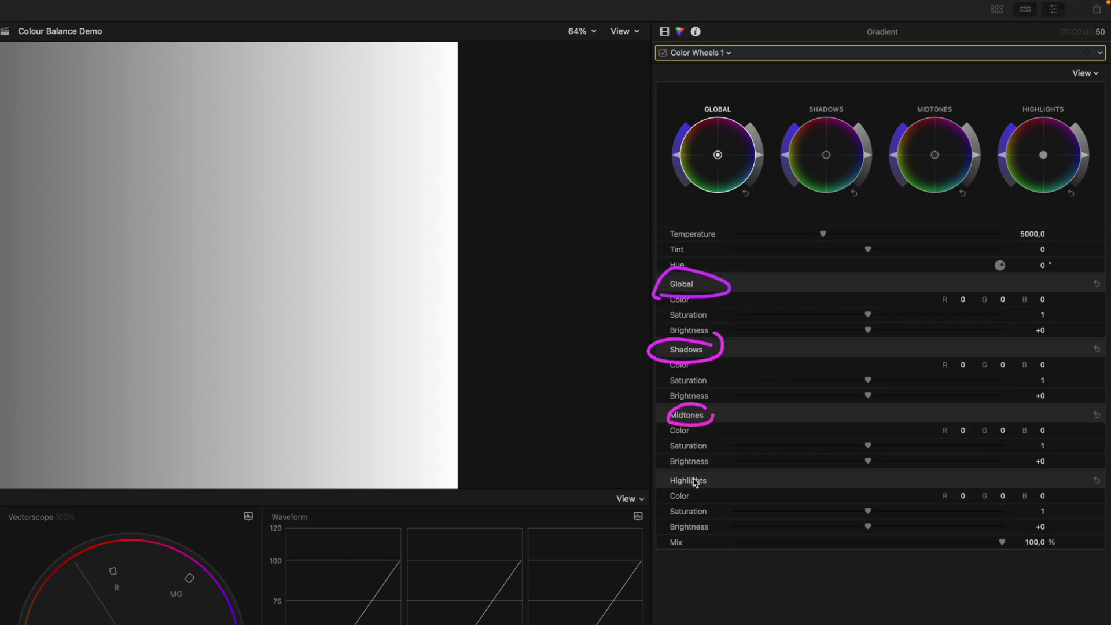
{"action": "mouse_move", "coordinate": [704, 469]}
{"action": "left_mouse_down"}
{"action": "mouse_move", "coordinate": [665, 491]}
{"action": "mouse_move", "coordinate": [713, 477]}
{"action": "left_mouse_up"}
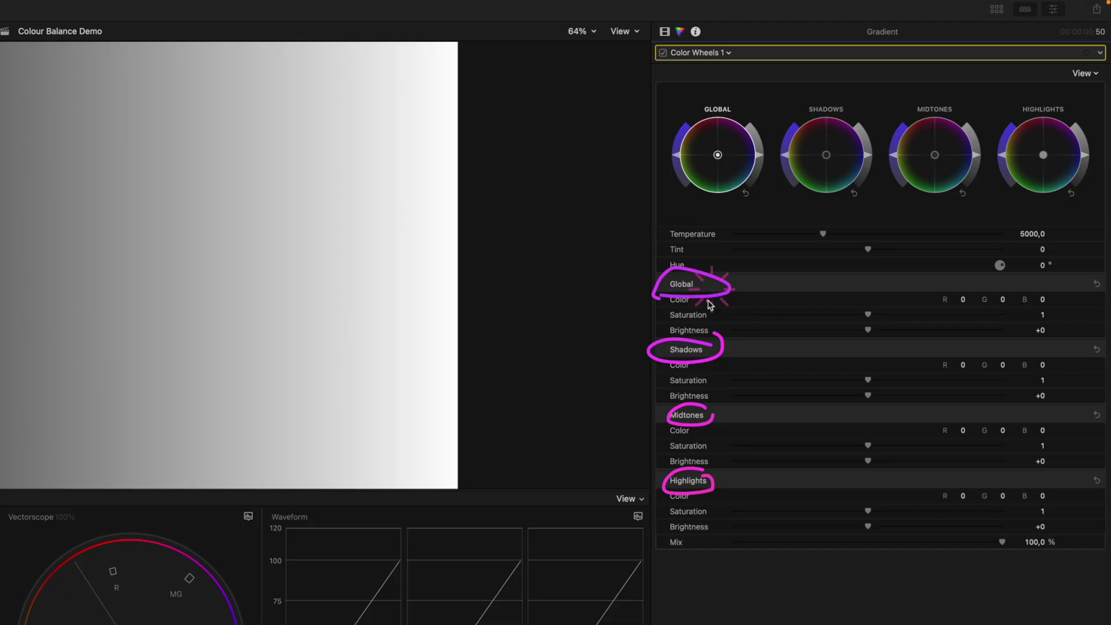
{"action": "left_click", "coordinate": [715, 489]}
{"action": "left_click_drag", "start_coordinate": [937, 306], "coordinate": [1058, 305]}
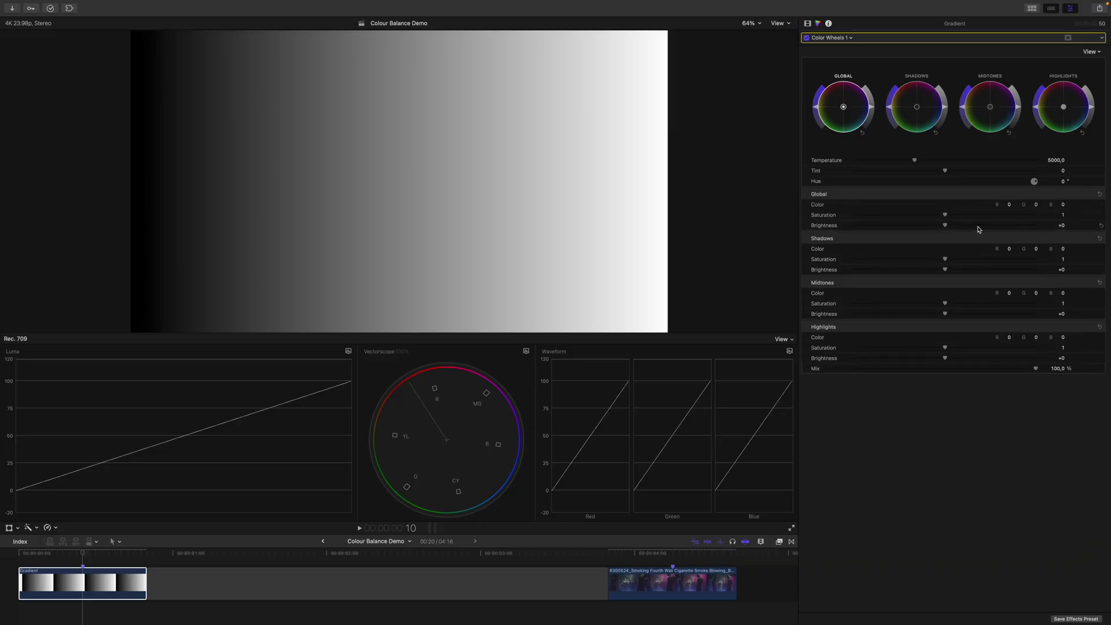
{"action": "mouse_move", "coordinate": [1036, 206]}
{"action": "left_mouse_down"}
{"action": "mouse_move", "coordinate": [1024, 206]}
{"action": "mouse_move", "coordinate": [1047, 207]}
{"action": "mouse_move", "coordinate": [1034, 204]}
{"action": "left_mouse_up"}
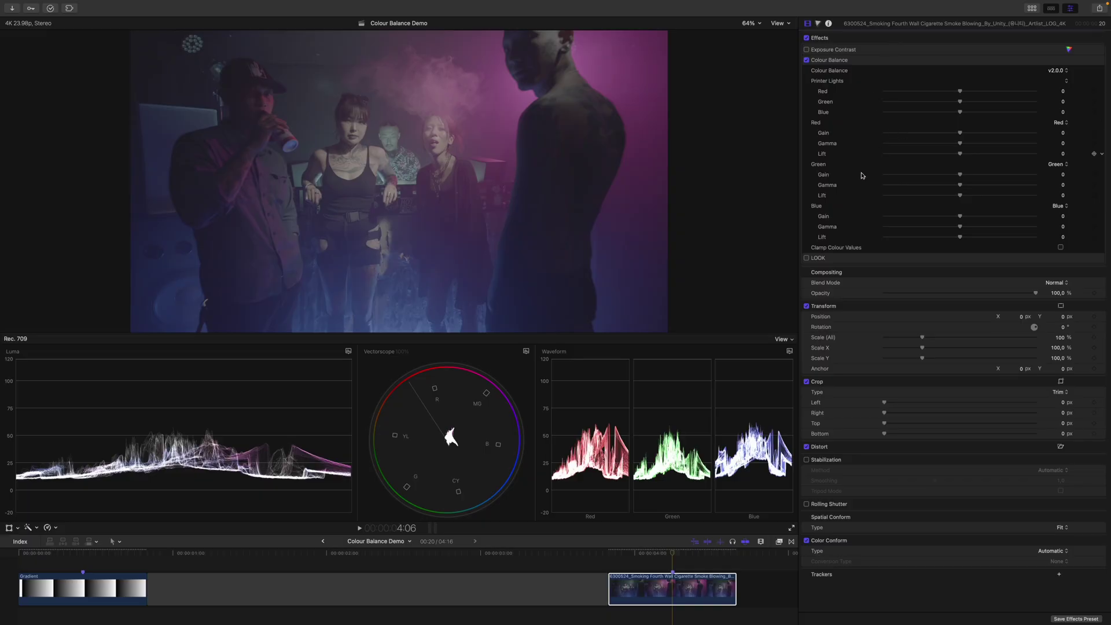
Enable the LOOK LUT, check which LUT it uses, and turn on Exposure Contrast
{"action": "left_click", "coordinate": [806, 258]}
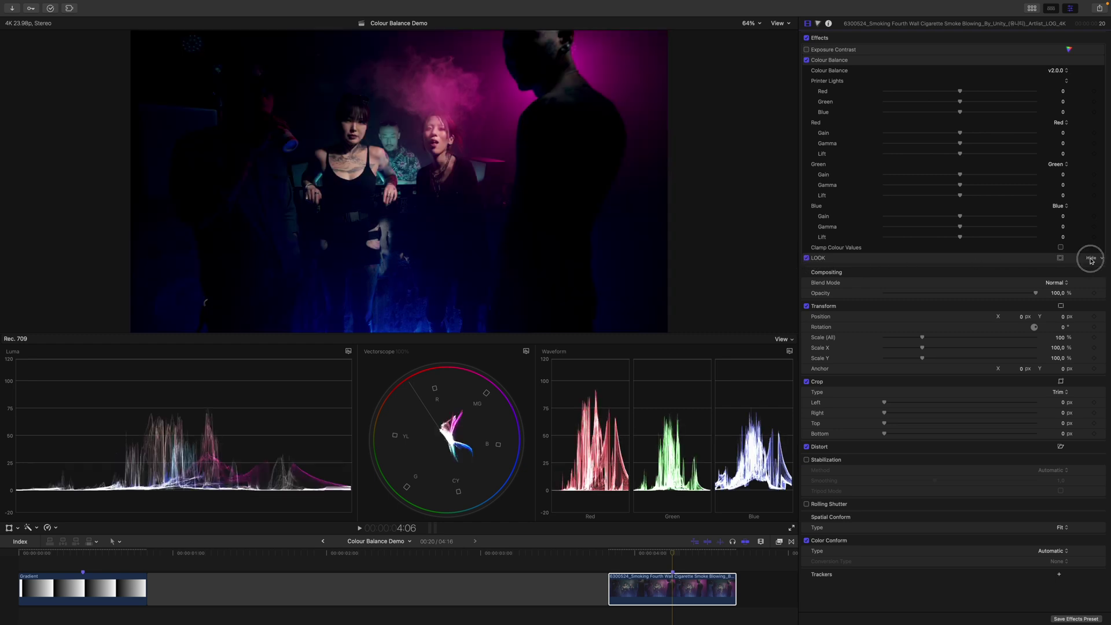
{"action": "left_click", "coordinate": [1088, 258]}
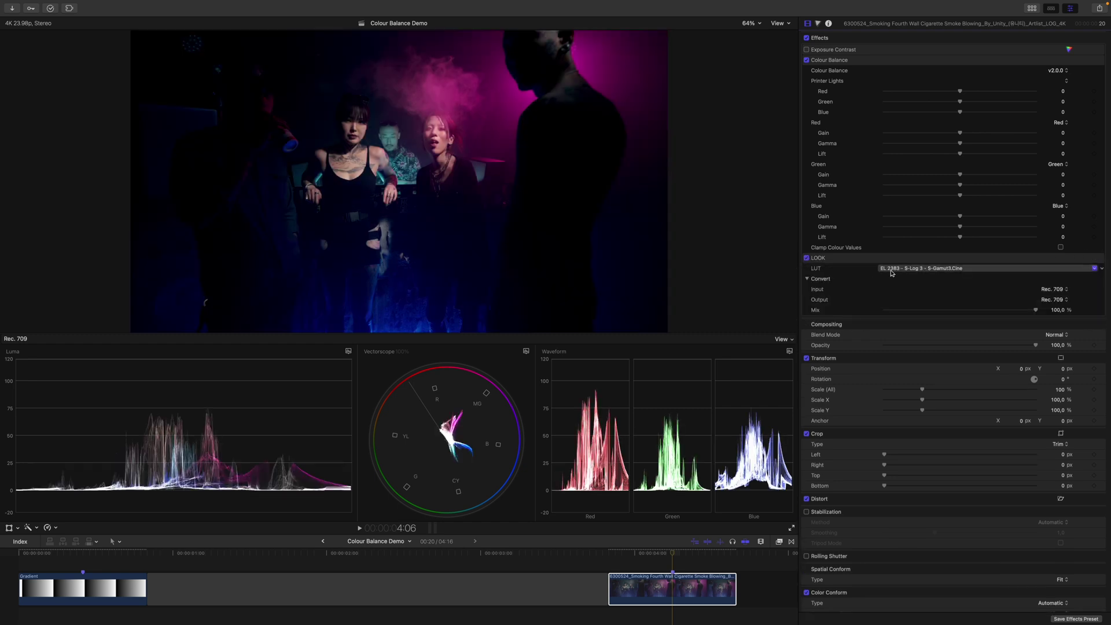
{"action": "left_click", "coordinate": [871, 259]}
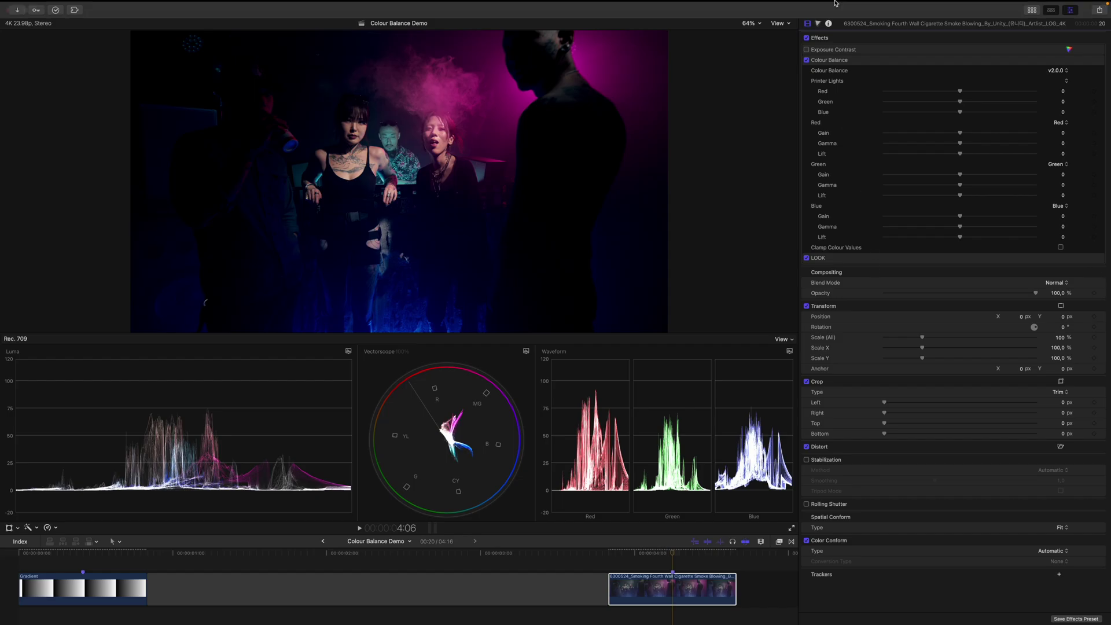
{"action": "left_click", "coordinate": [807, 50]}
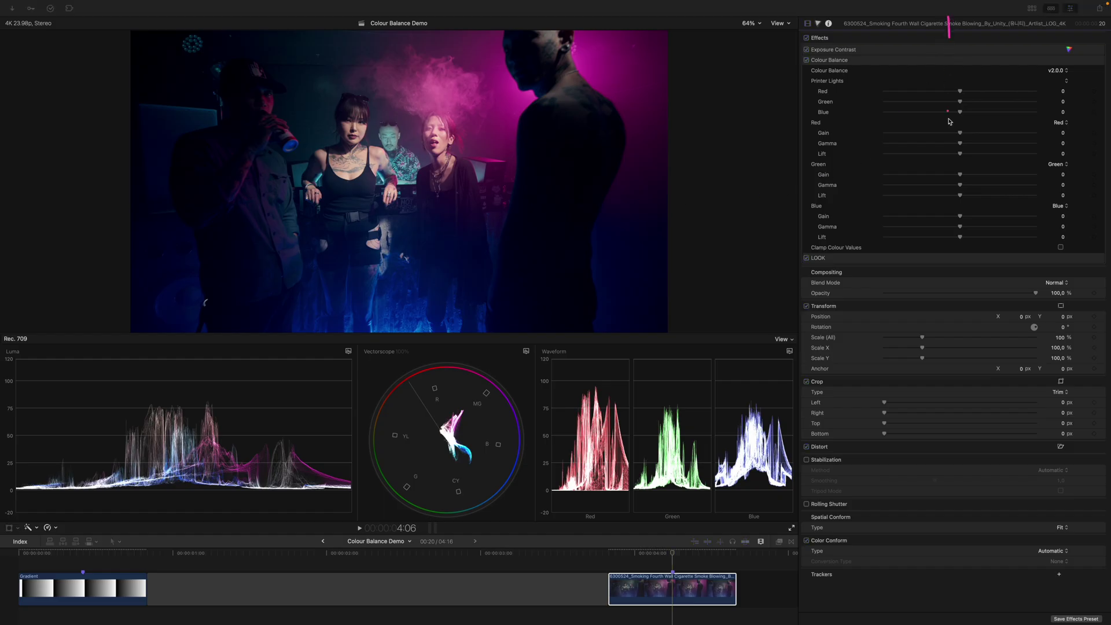
Annotate the top-down effect order: Exposure Contrast first, Colour Balance, then LOOK
{"action": "left_click_drag", "start_coordinate": [963, 278], "coordinate": [962, 279]}
{"action": "mouse_move", "coordinate": [888, 37]}
{"action": "left_mouse_down"}
{"action": "mouse_move", "coordinate": [894, 329]}
{"action": "mouse_move", "coordinate": [899, 288]}
{"action": "left_mouse_up"}
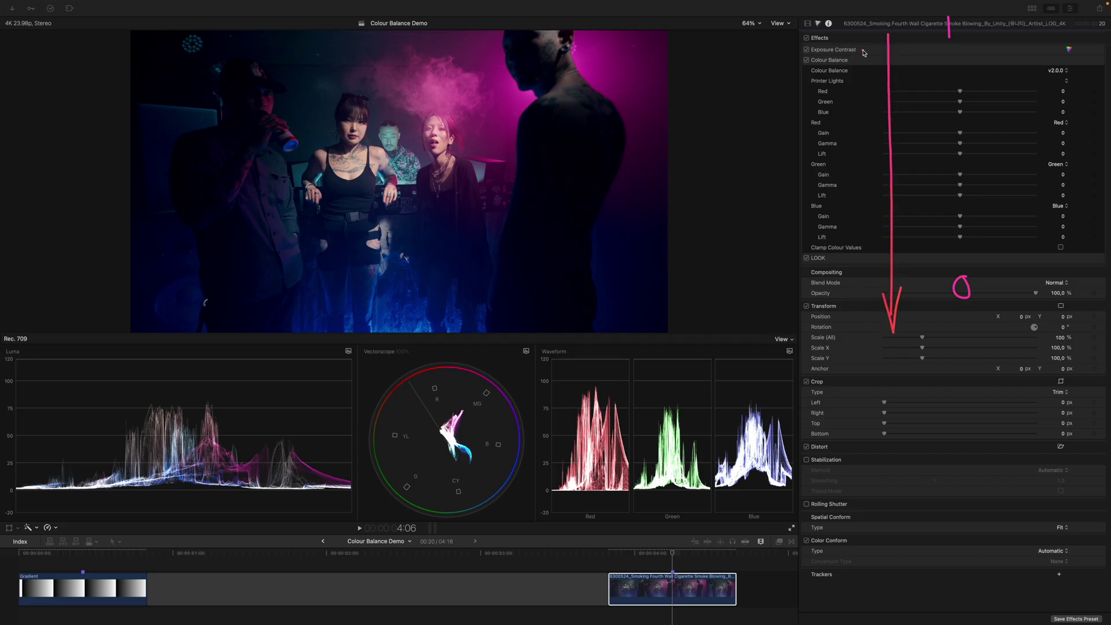
{"action": "mouse_move", "coordinate": [863, 51]}
{"action": "left_mouse_down"}
{"action": "mouse_move", "coordinate": [872, 40]}
{"action": "mouse_move", "coordinate": [874, 52]}
{"action": "left_mouse_up"}
{"action": "left_click_drag", "start_coordinate": [870, 262], "coordinate": [878, 270]}
{"action": "mouse_move", "coordinate": [749, 65]}
{"action": "left_mouse_down"}
{"action": "mouse_move", "coordinate": [800, 71]}
{"action": "mouse_move", "coordinate": [771, 81]}
{"action": "left_mouse_up"}
{"action": "mouse_move", "coordinate": [787, 270]}
{"action": "left_mouse_down"}
{"action": "mouse_move", "coordinate": [838, 244]}
{"action": "mouse_move", "coordinate": [825, 275]}
{"action": "left_mouse_up"}
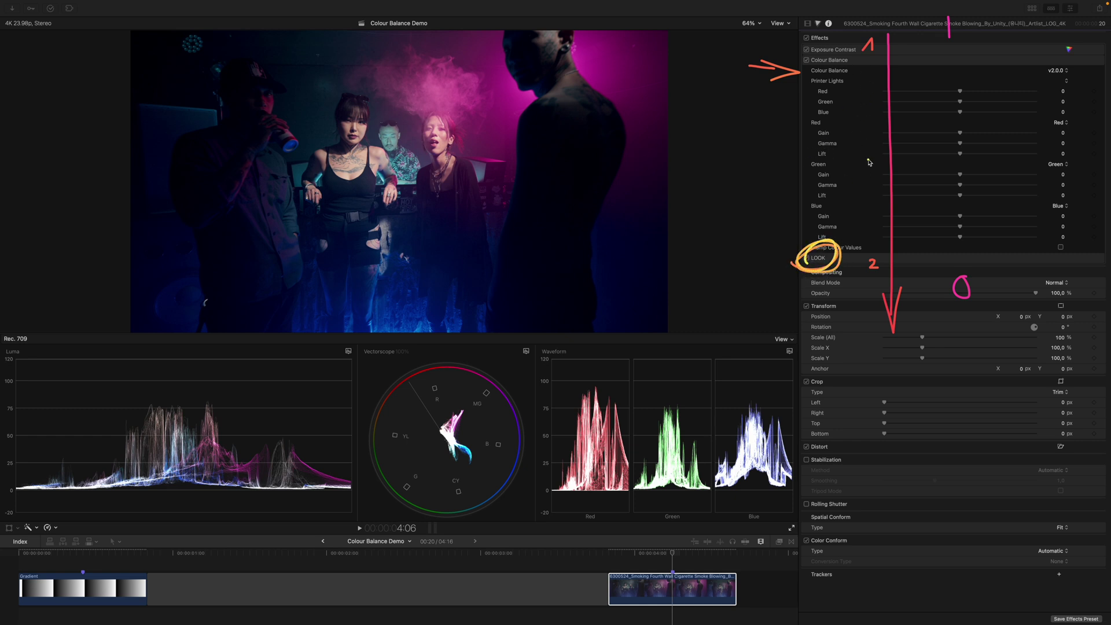
{"action": "key", "text": "Escape"}
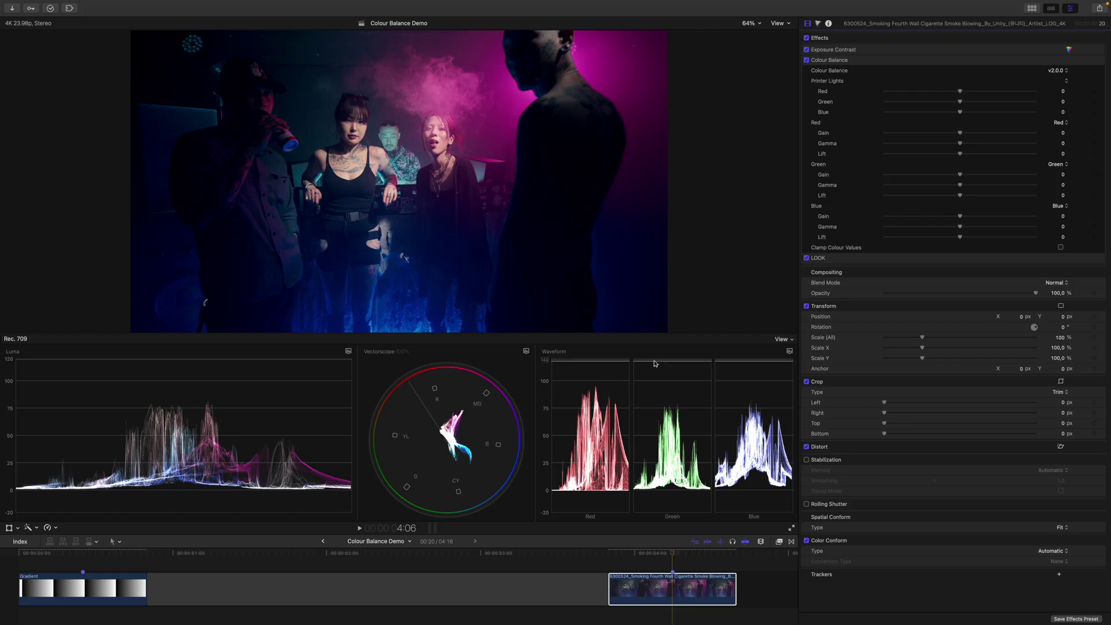
{"action": "key", "text": "super+shift+a"}
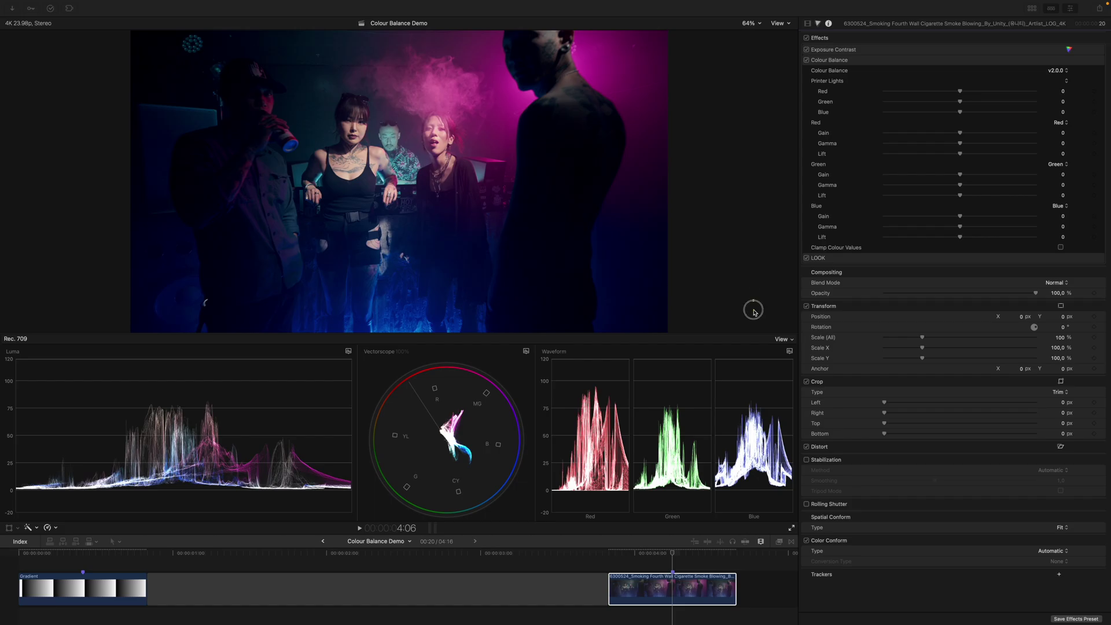
{"action": "mouse_move", "coordinate": [753, 287]}
{"action": "left_mouse_down"}
{"action": "mouse_move", "coordinate": [750, 352]}
{"action": "mouse_move", "coordinate": [766, 328]}
{"action": "left_mouse_up"}
{"action": "mouse_move", "coordinate": [668, 322]}
{"action": "left_mouse_down"}
{"action": "mouse_move", "coordinate": [668, 364]}
{"action": "mouse_move", "coordinate": [675, 336]}
{"action": "left_mouse_up"}
{"action": "mouse_move", "coordinate": [598, 209]}
{"action": "left_mouse_down"}
{"action": "mouse_move", "coordinate": [624, 107]}
{"action": "mouse_move", "coordinate": [531, 119]}
{"action": "mouse_move", "coordinate": [512, 287]}
{"action": "mouse_move", "coordinate": [578, 314]}
{"action": "mouse_move", "coordinate": [600, 198]}
{"action": "left_mouse_up"}
{"action": "mouse_move", "coordinate": [224, 182]}
{"action": "left_mouse_down"}
{"action": "mouse_move", "coordinate": [176, 192]}
{"action": "mouse_move", "coordinate": [251, 322]}
{"action": "mouse_move", "coordinate": [236, 166]}
{"action": "left_mouse_up"}
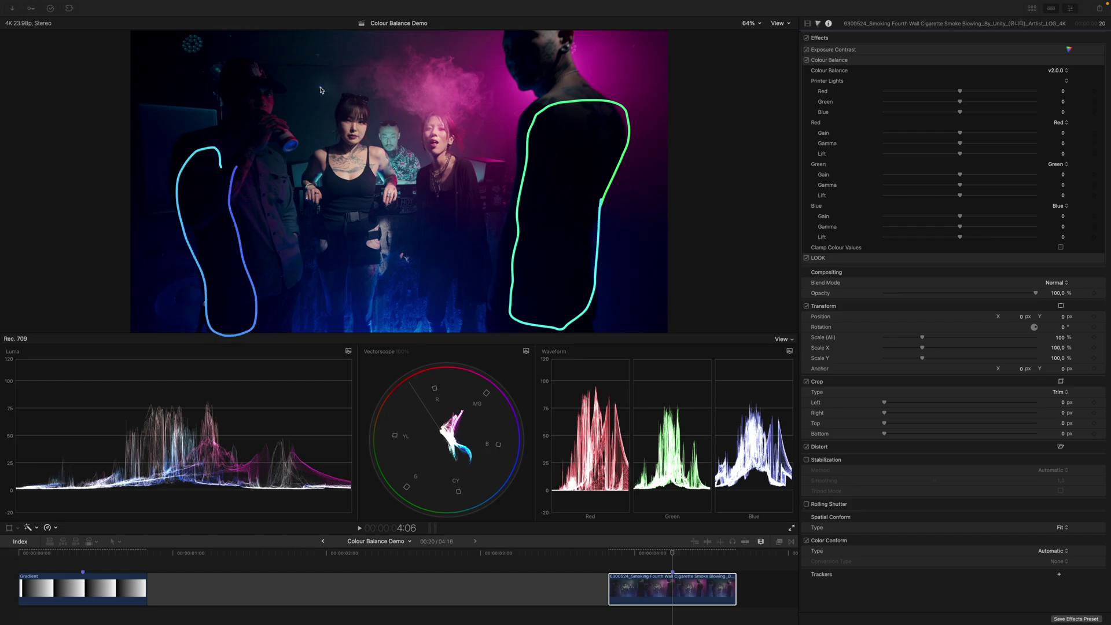
{"action": "left_click_drag", "start_coordinate": [294, 52], "coordinate": [325, 162]}
{"action": "mouse_move", "coordinate": [453, 118]}
{"action": "left_mouse_down"}
{"action": "mouse_move", "coordinate": [393, 82]}
{"action": "mouse_move", "coordinate": [292, 118]}
{"action": "mouse_move", "coordinate": [440, 154]}
{"action": "mouse_move", "coordinate": [447, 141]}
{"action": "left_mouse_up"}
{"action": "key", "text": "Escape"}
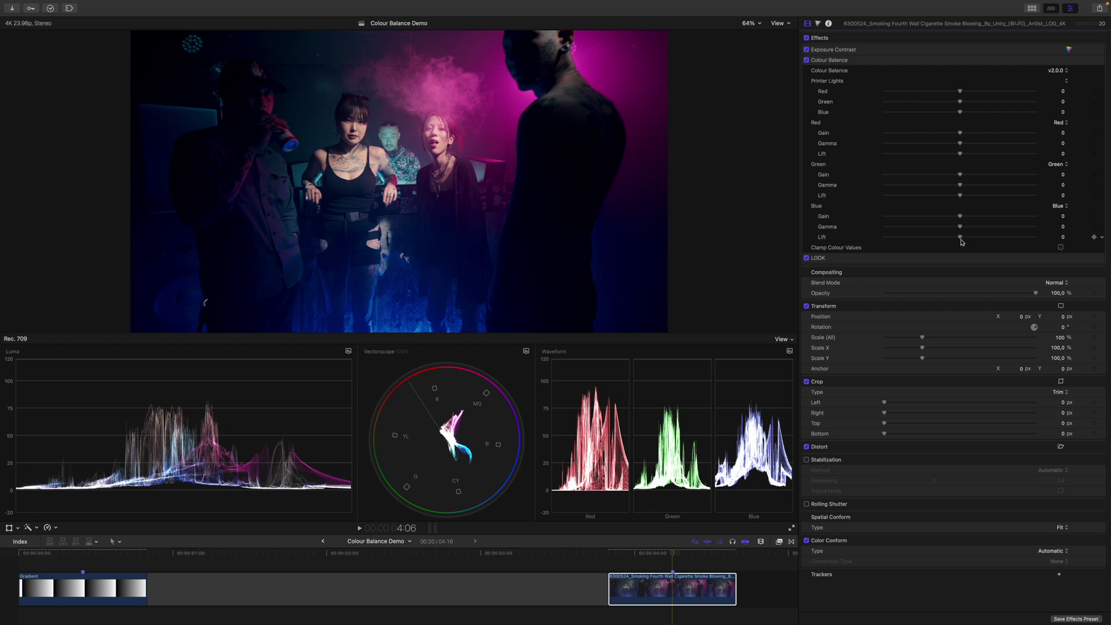
Drag Colour Balance Blue Lift down toward -33,82 to pull blue from the shadows
{"action": "left_click_drag", "start_coordinate": [960, 237], "coordinate": [936, 247]}
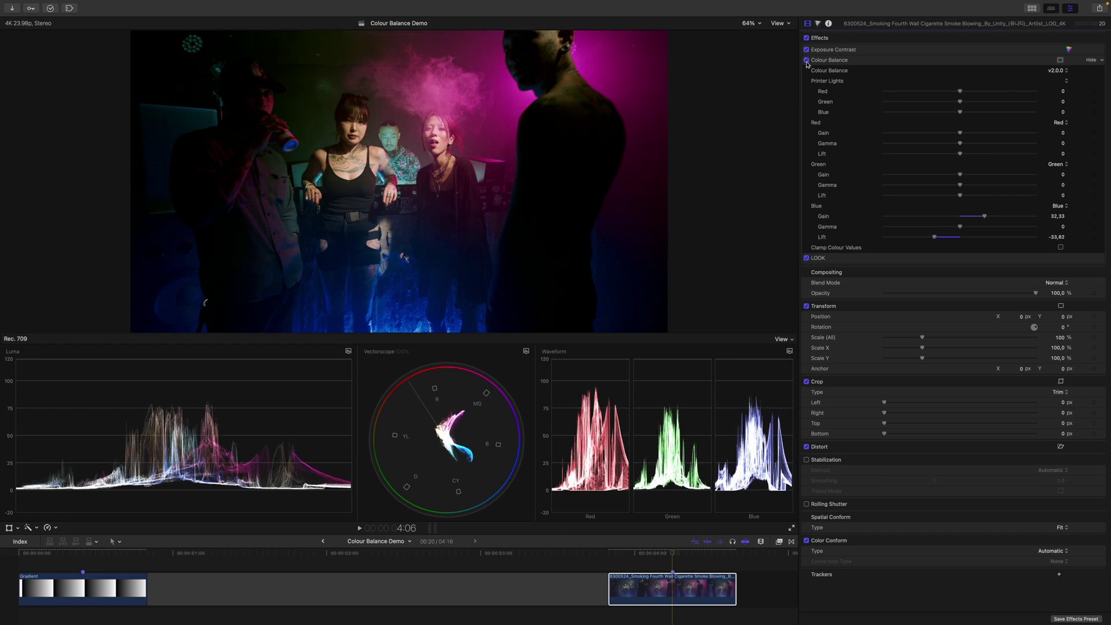
Compare with Colour Balance off, then set Blue Gain to 35,33 and Blue Lift to -28,28
{"action": "left_click", "coordinate": [806, 60]}
{"action": "left_click", "coordinate": [806, 60]}
{"action": "left_click_drag", "start_coordinate": [985, 220], "coordinate": [987, 226]}
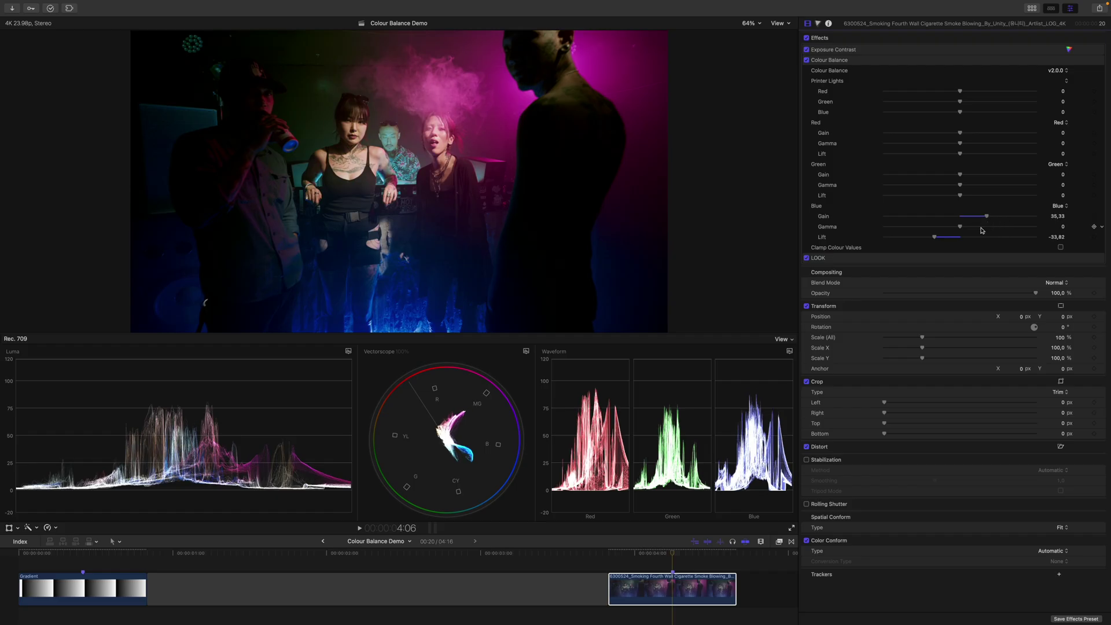
{"action": "left_click", "coordinate": [935, 239]}
{"action": "left_click_drag", "start_coordinate": [936, 241], "coordinate": [940, 241]}
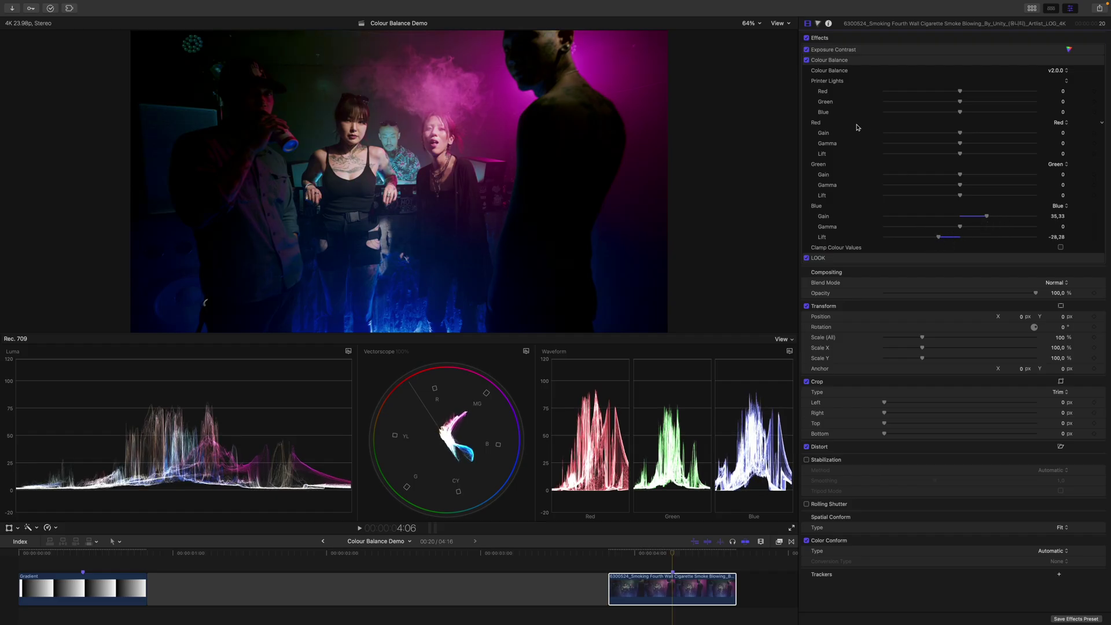
Toggle Colour Balance repeatedly for before/after, annotating the man's shoulder, leaving it enabled
{"action": "left_click", "coordinate": [806, 61]}
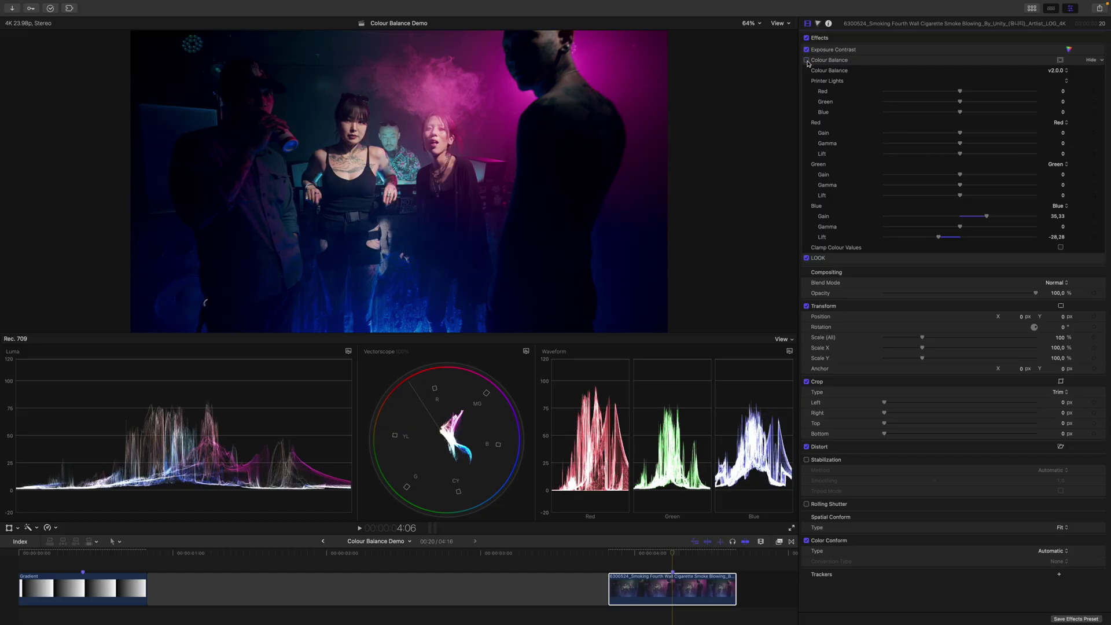
{"action": "left_click", "coordinate": [806, 61]}
{"action": "left_click", "coordinate": [807, 60]}
{"action": "left_click", "coordinate": [806, 60]}
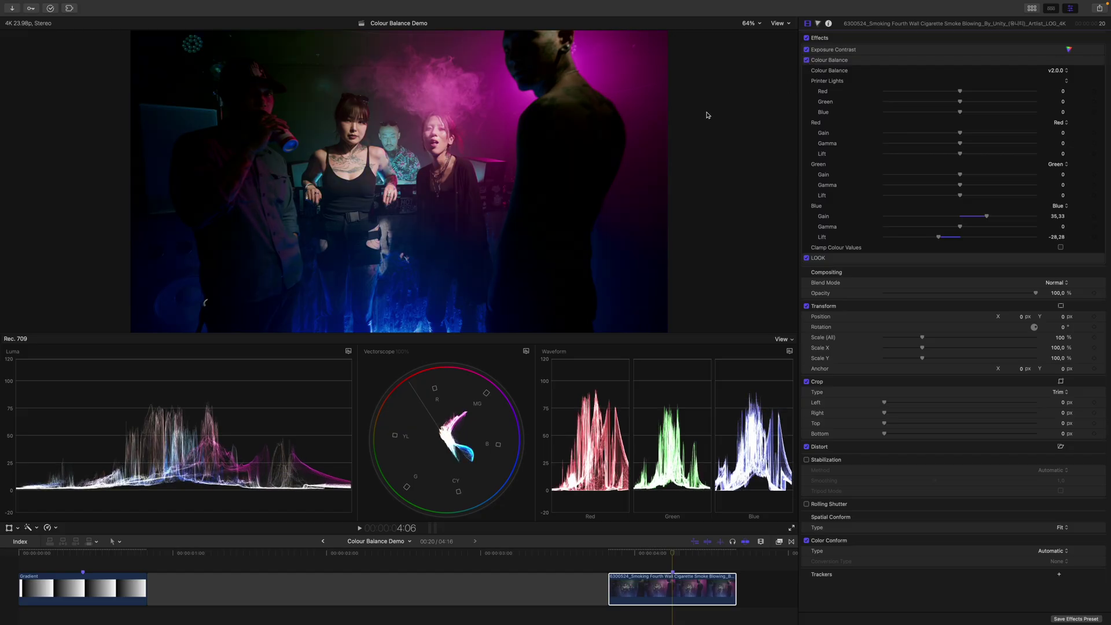
{"action": "mouse_move", "coordinate": [602, 97]}
{"action": "left_mouse_down"}
{"action": "mouse_move", "coordinate": [551, 27]}
{"action": "mouse_move", "coordinate": [508, 38]}
{"action": "mouse_move", "coordinate": [507, 70]}
{"action": "mouse_move", "coordinate": [545, 104]}
{"action": "mouse_move", "coordinate": [591, 124]}
{"action": "mouse_move", "coordinate": [607, 97]}
{"action": "left_mouse_up"}
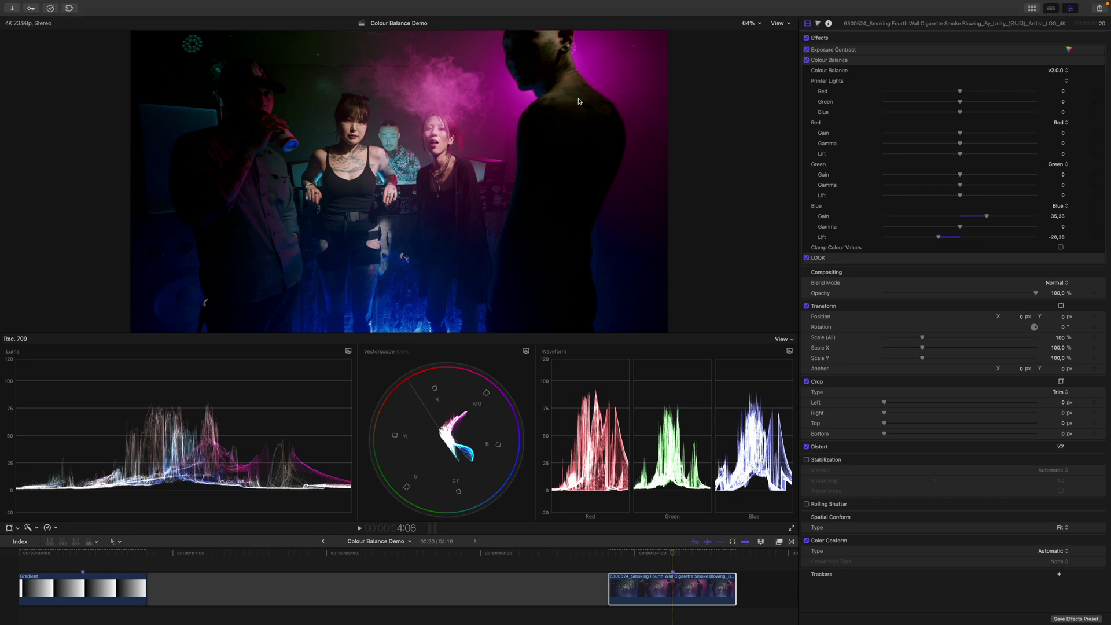
{"action": "left_click", "coordinate": [806, 60]}
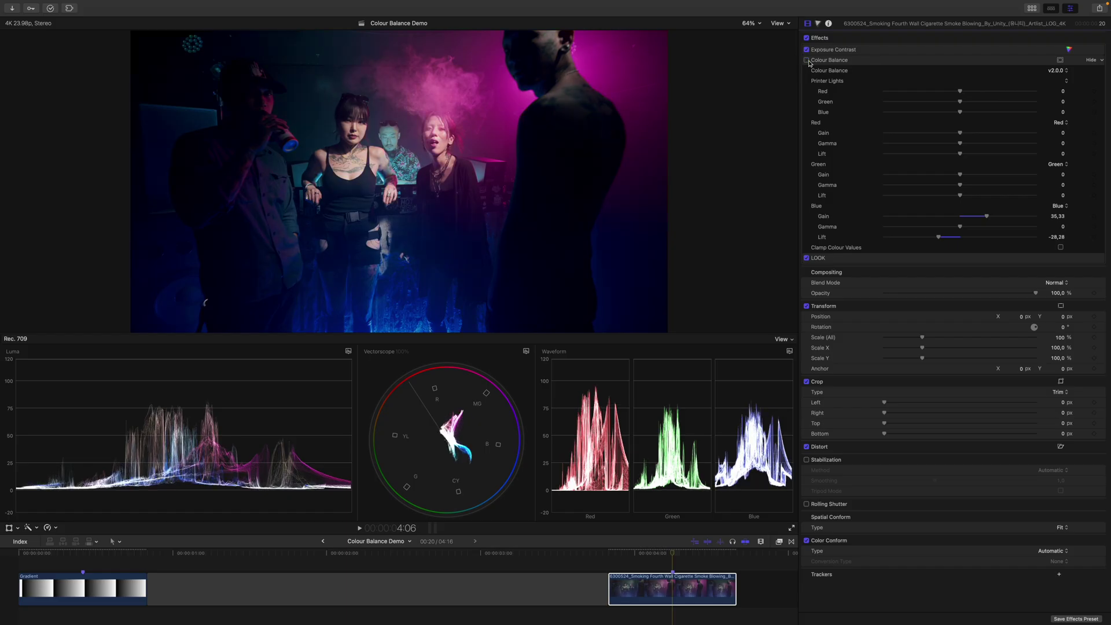
{"action": "left_click", "coordinate": [806, 60]}
{"action": "left_click", "coordinate": [806, 60]}
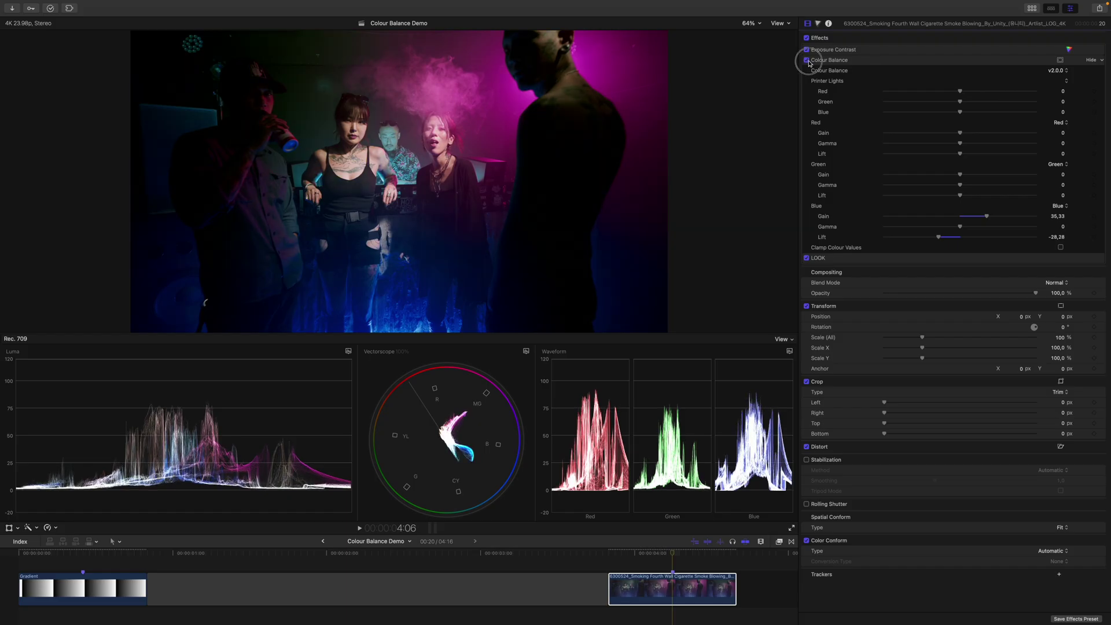
{"action": "left_click", "coordinate": [807, 60]}
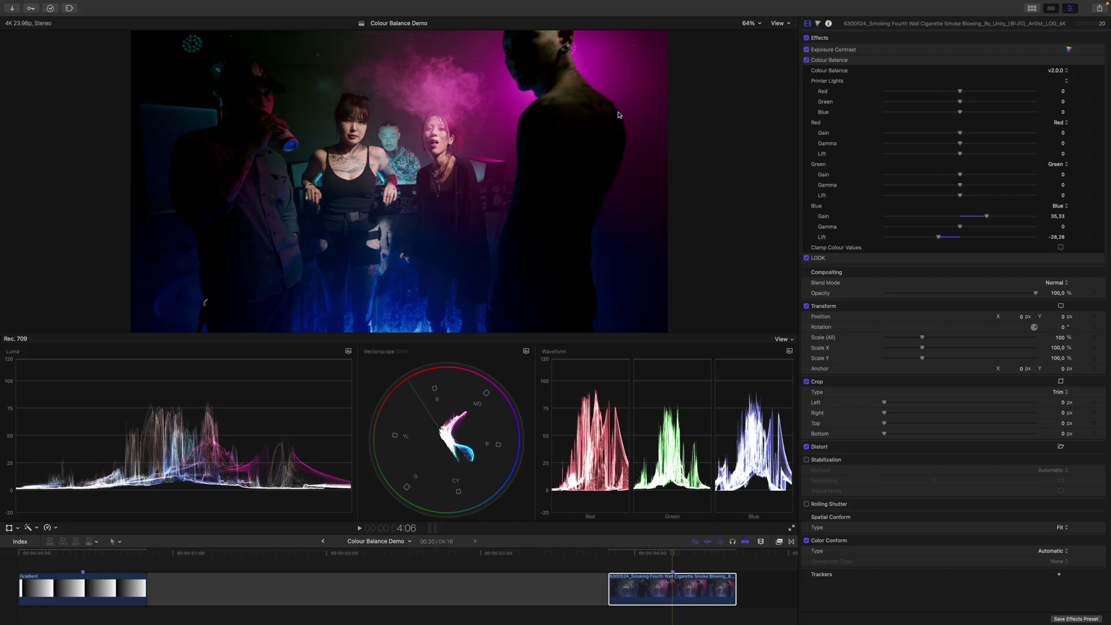